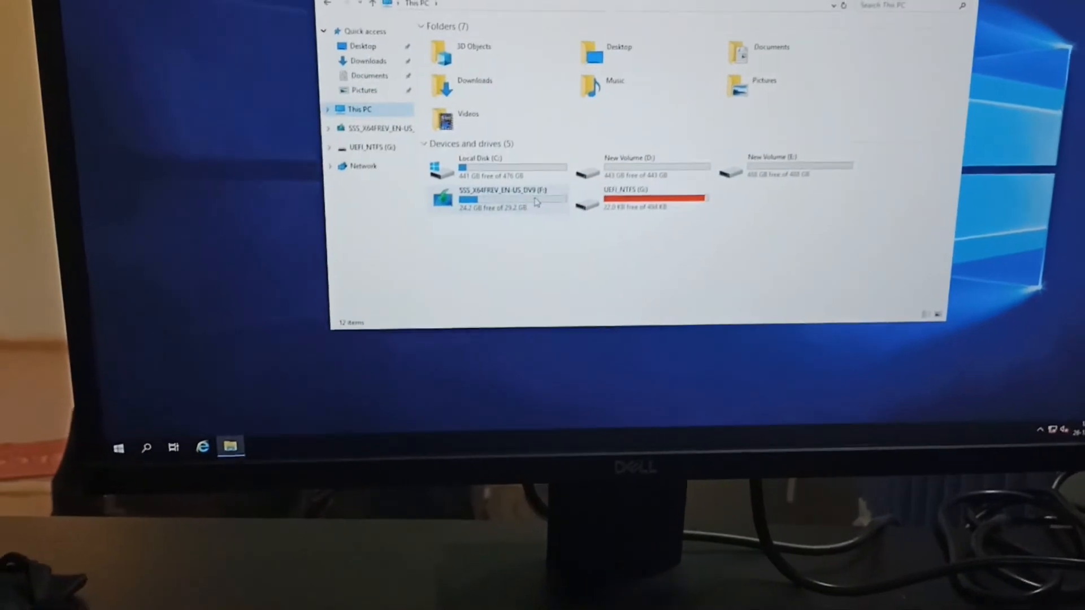
# Step: Run the PROWinx64 application from the PROWinx64 archive on the F: drive, allowing it past the SmartScreen warning
pyautogui.doubleClick(537, 211)
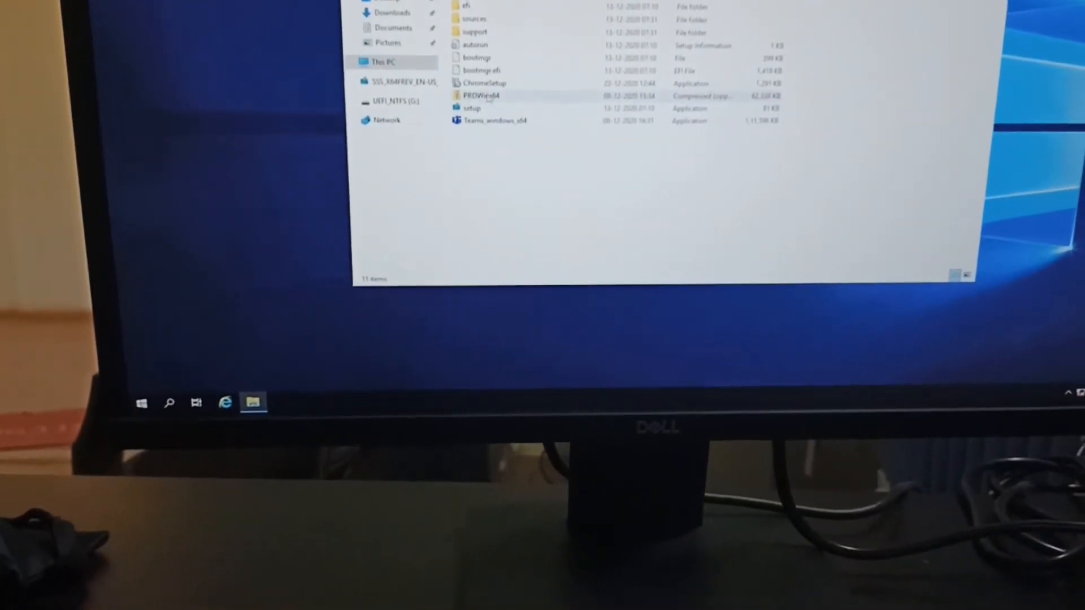
pyautogui.doubleClick(495, 110)
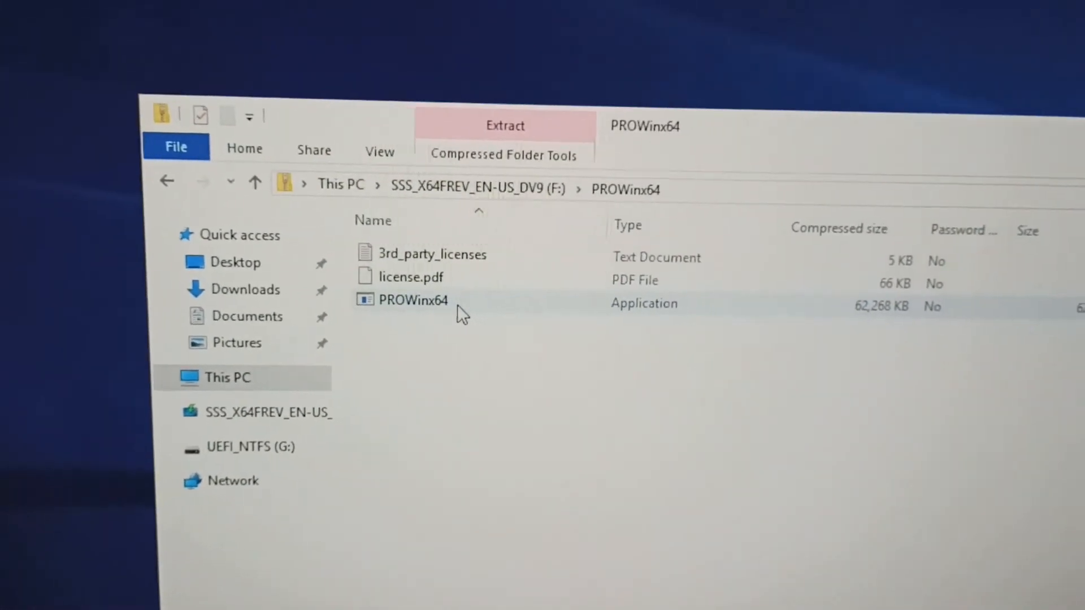
pyautogui.doubleClick(490, 297)
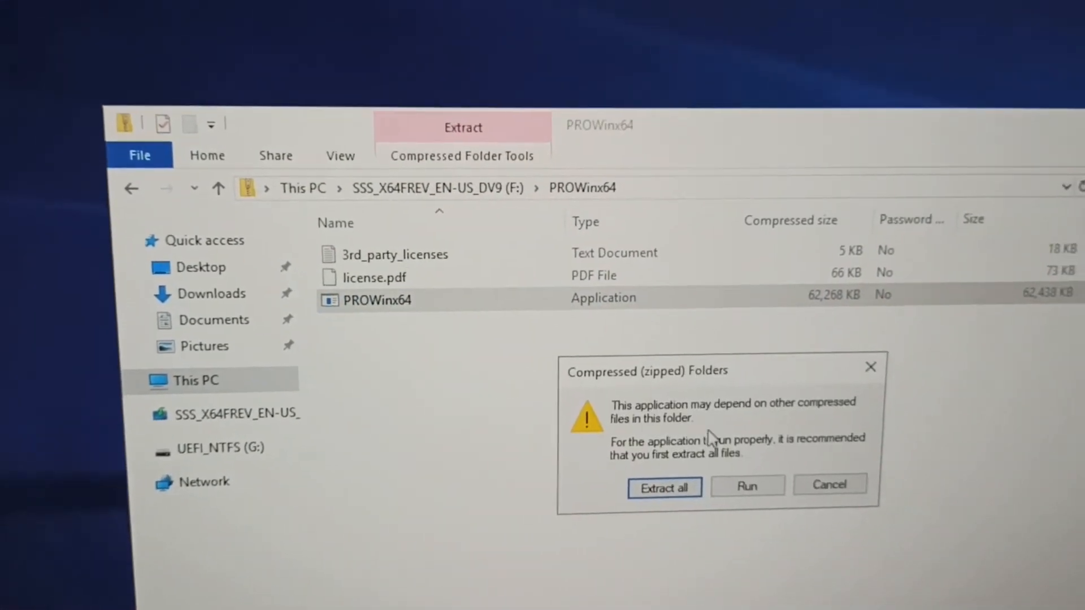
pyautogui.click(665, 430)
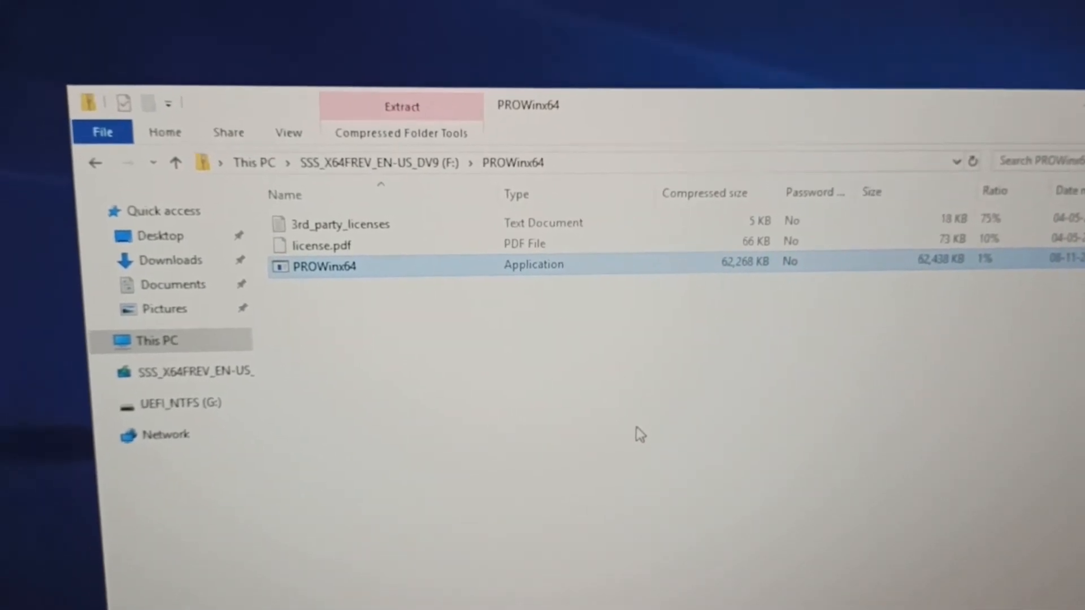
pyautogui.press('Return')
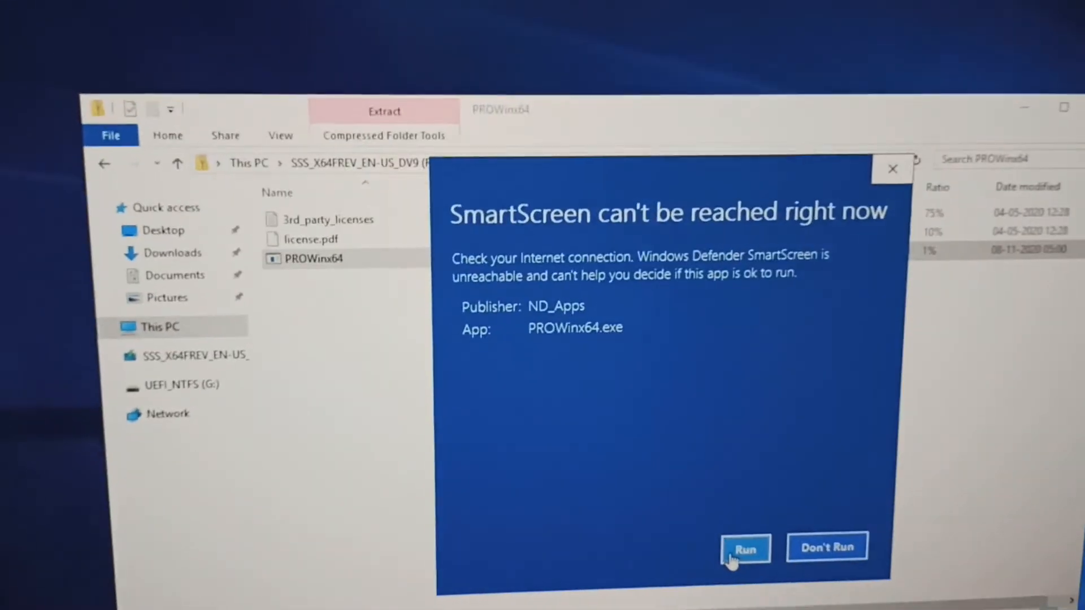
pyautogui.click(743, 549)
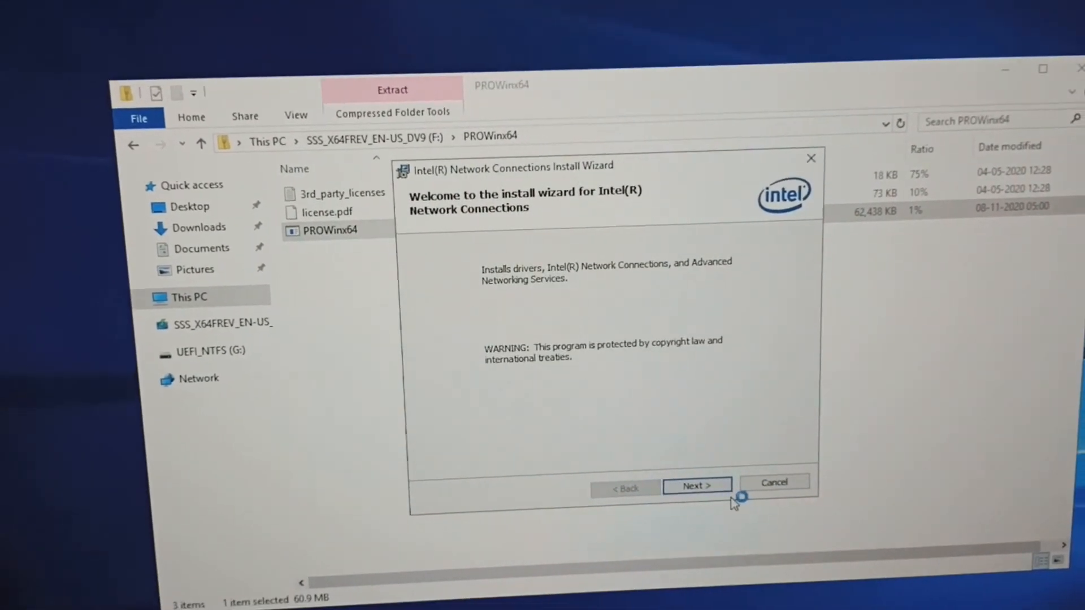
# Step: Install Intel(R) Network Connections, accepting the license agreement, and close the installer and the archive window
pyautogui.click(729, 491)
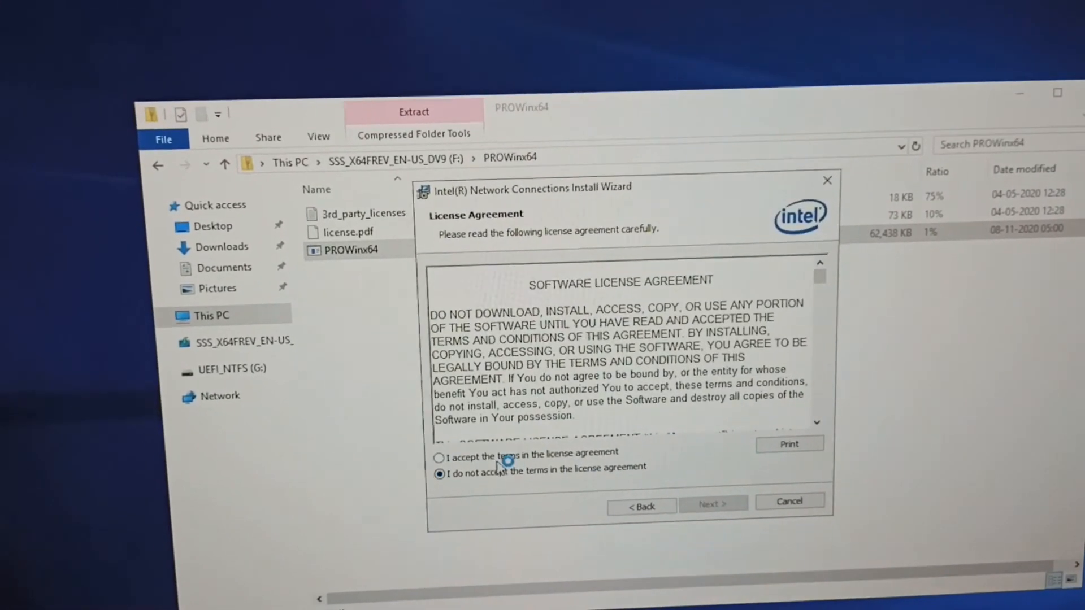
pyautogui.click(496, 450)
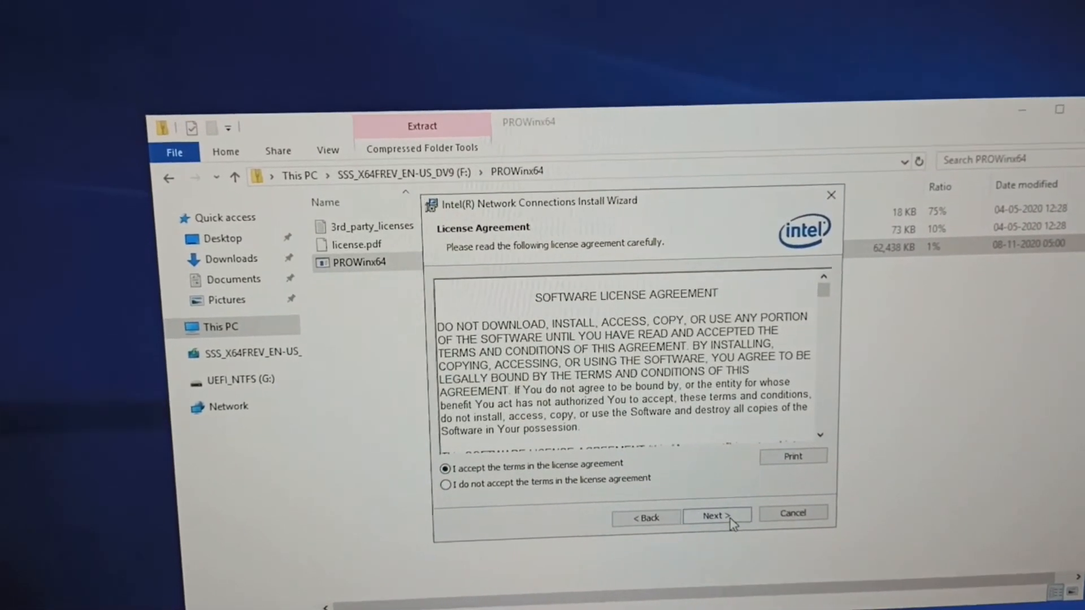
pyautogui.click(728, 511)
pyautogui.click(731, 528)
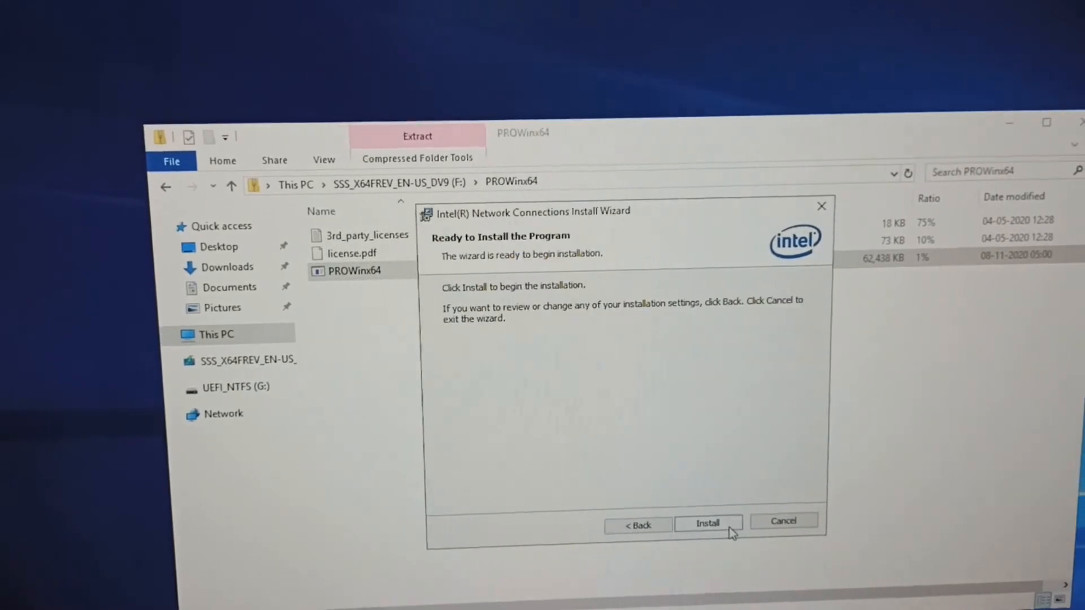
pyautogui.click(728, 526)
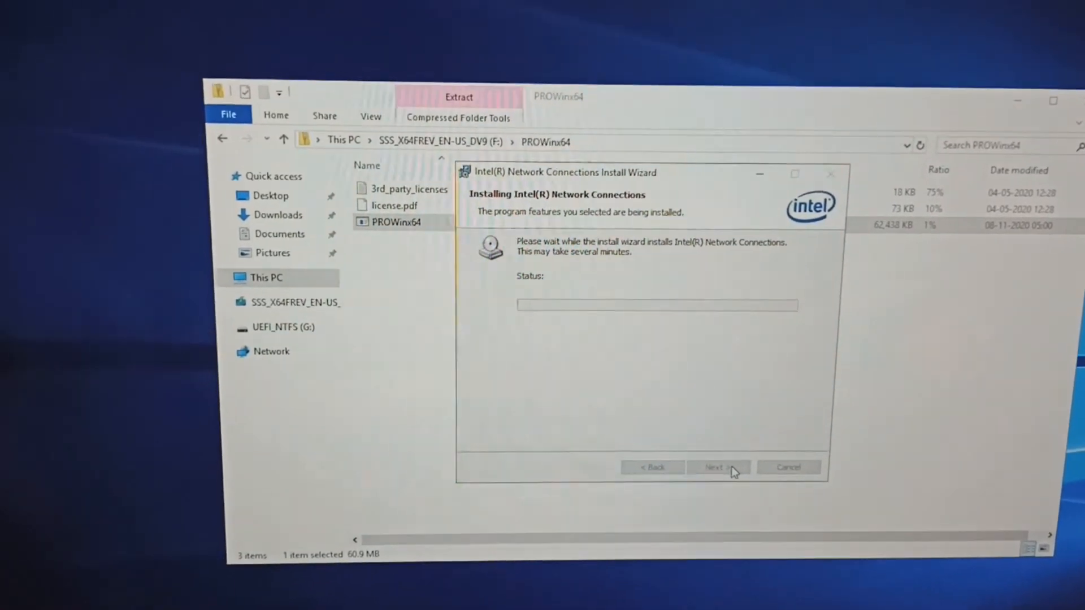
pyautogui.click(706, 452)
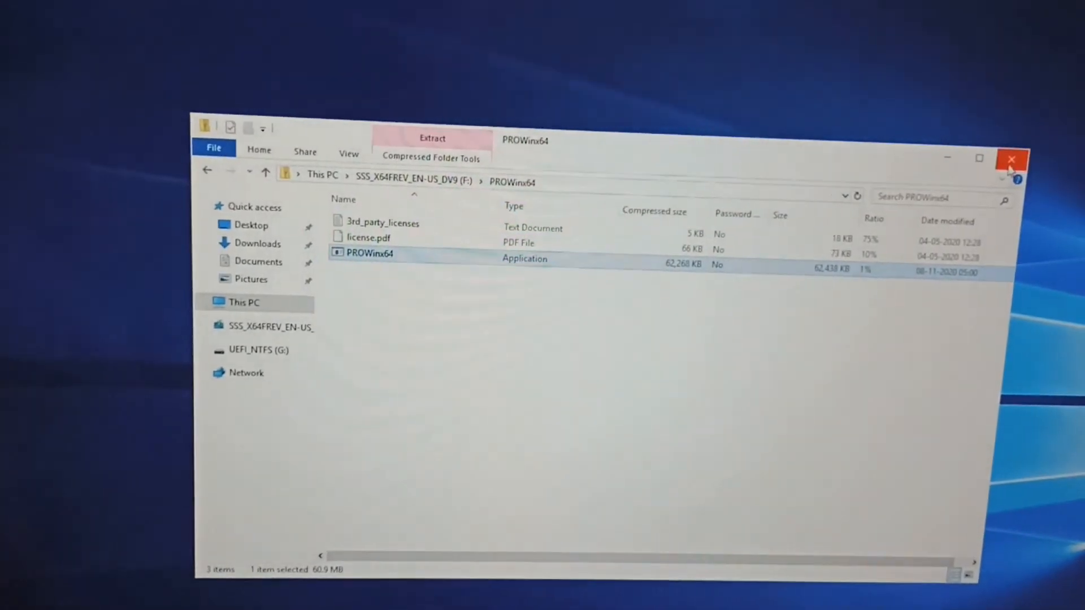
pyautogui.click(1019, 165)
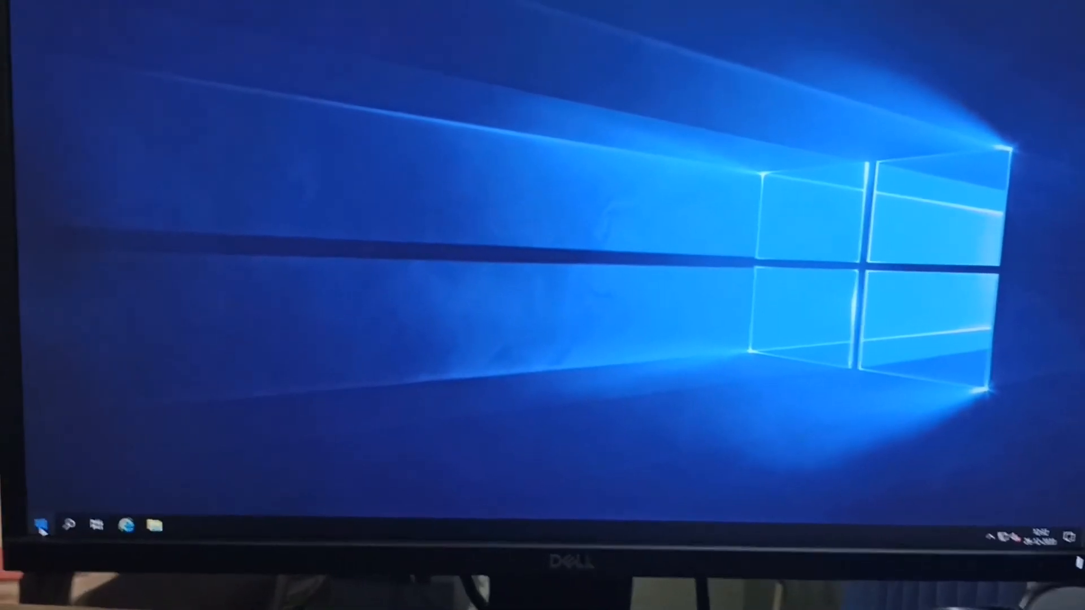
# Step: Open the Windows Update settings and check for updates
pyautogui.click(40, 527)
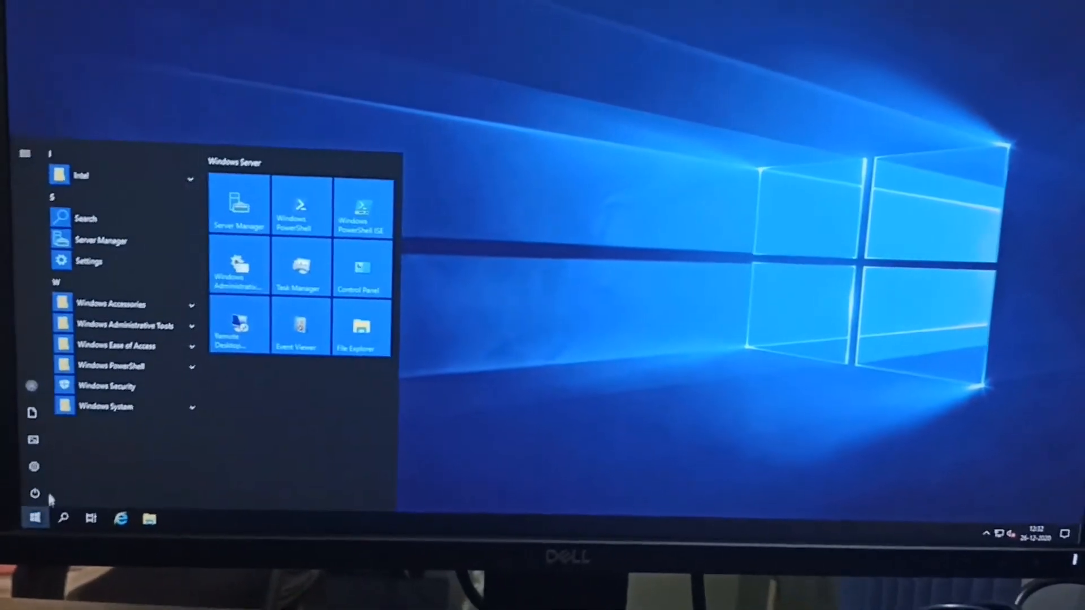
pyautogui.click(41, 479)
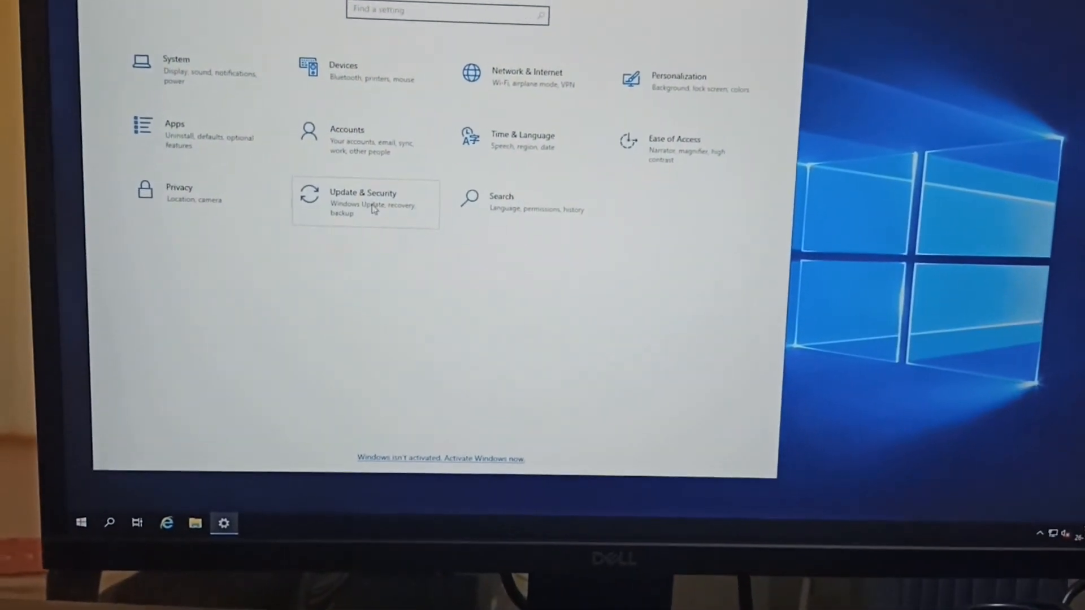
pyautogui.click(373, 209)
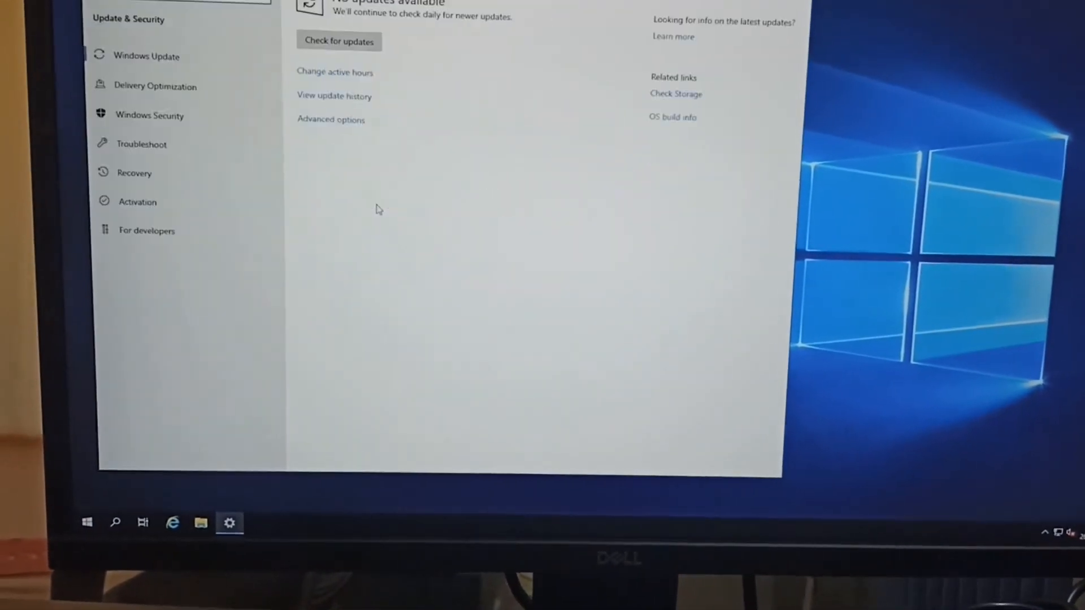
pyautogui.click(373, 107)
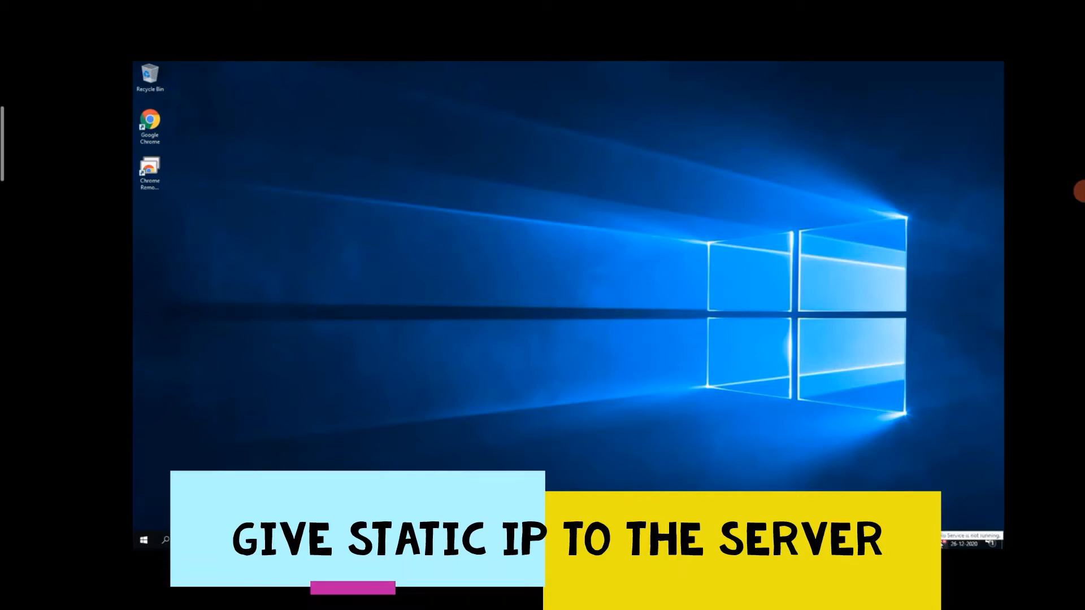
# Step: Open the Internet Protocol Version 4 (TCP/IPv4) properties of the Ethernet adapter
pyautogui.click(943, 541)
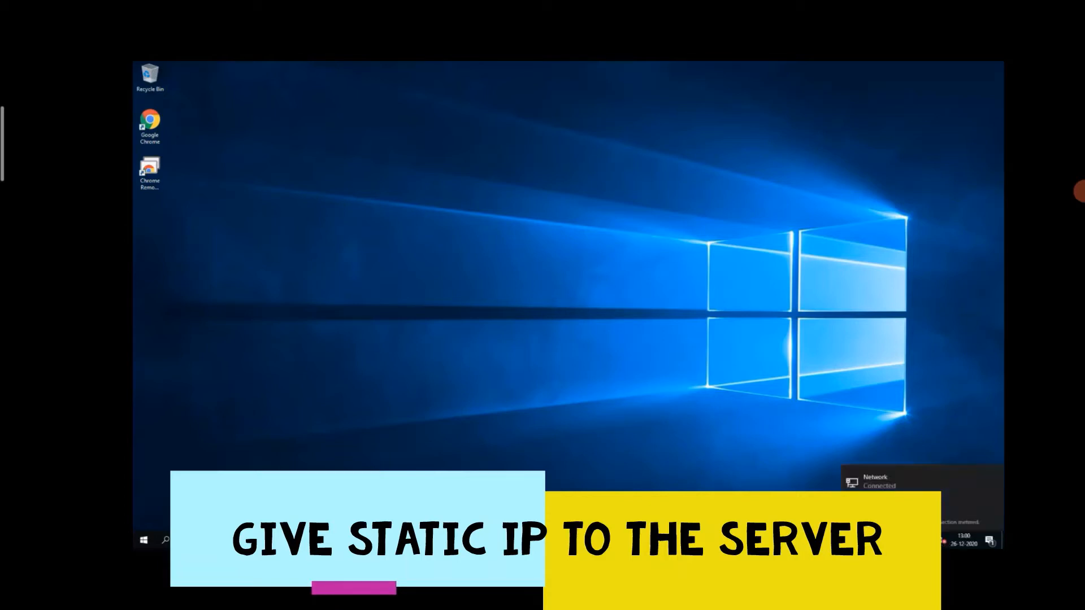
pyautogui.click(882, 513)
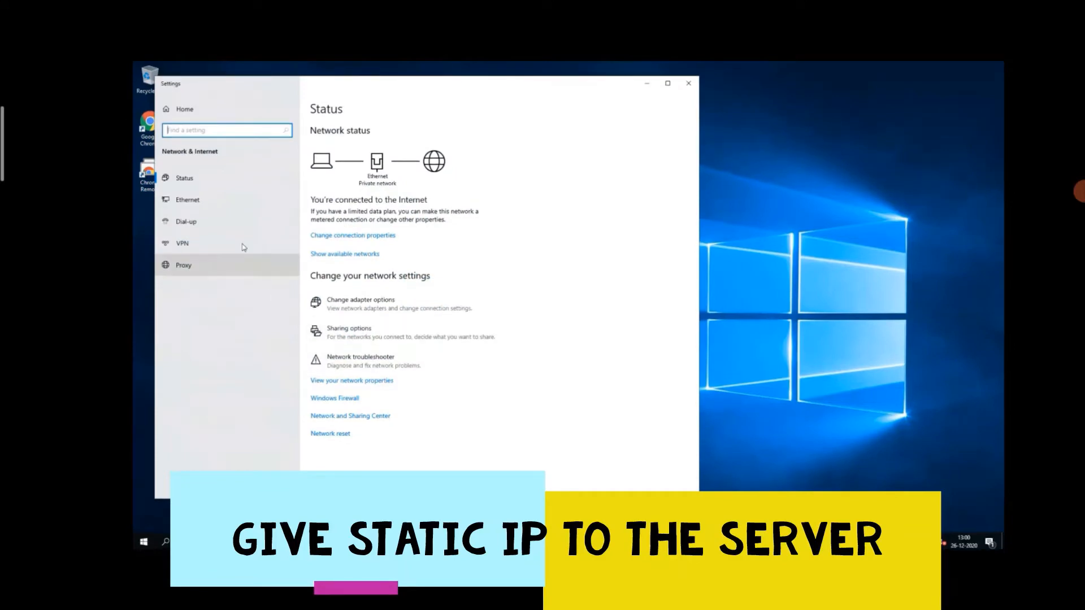
pyautogui.click(188, 208)
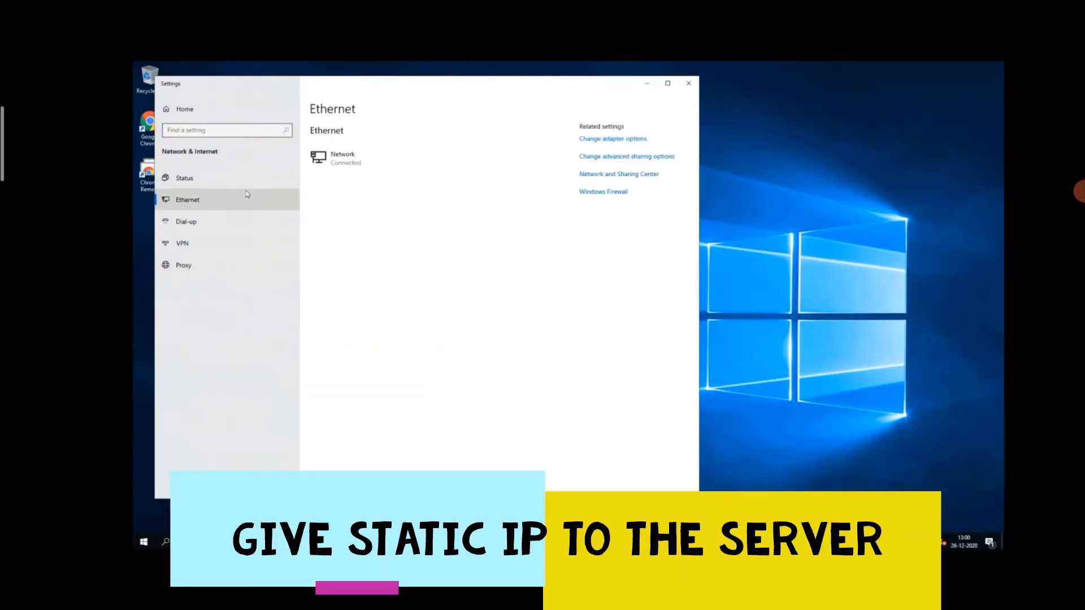
pyautogui.click(593, 139)
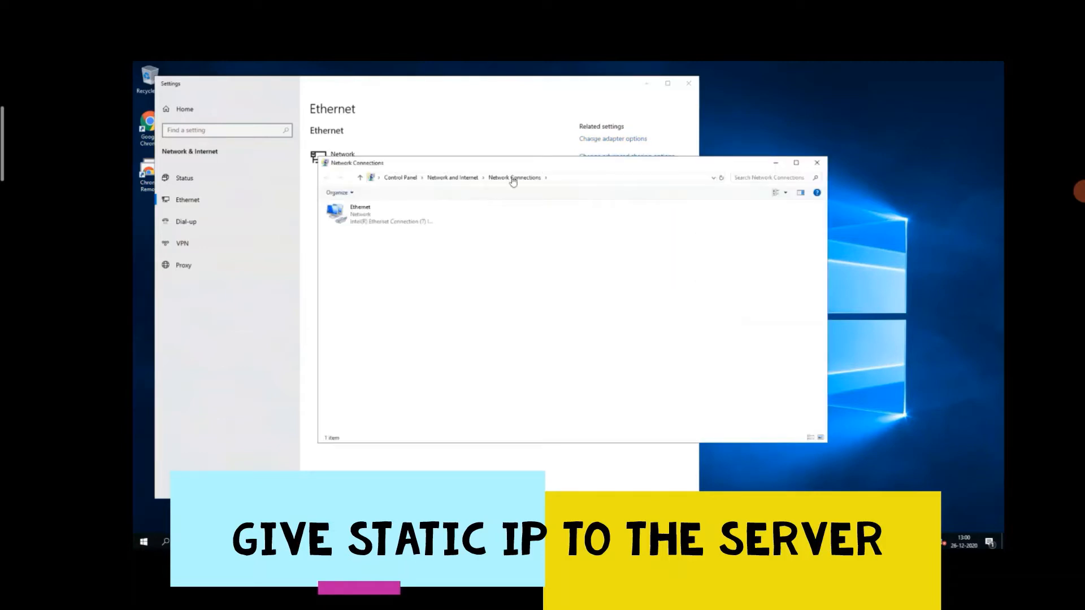
pyautogui.doubleClick(372, 223)
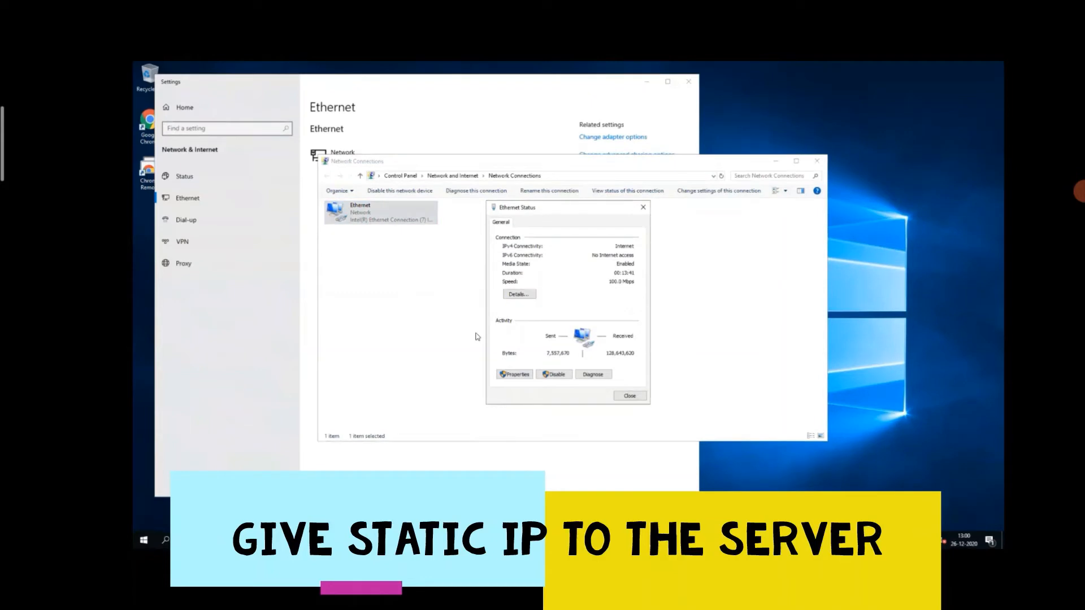
pyautogui.click(515, 376)
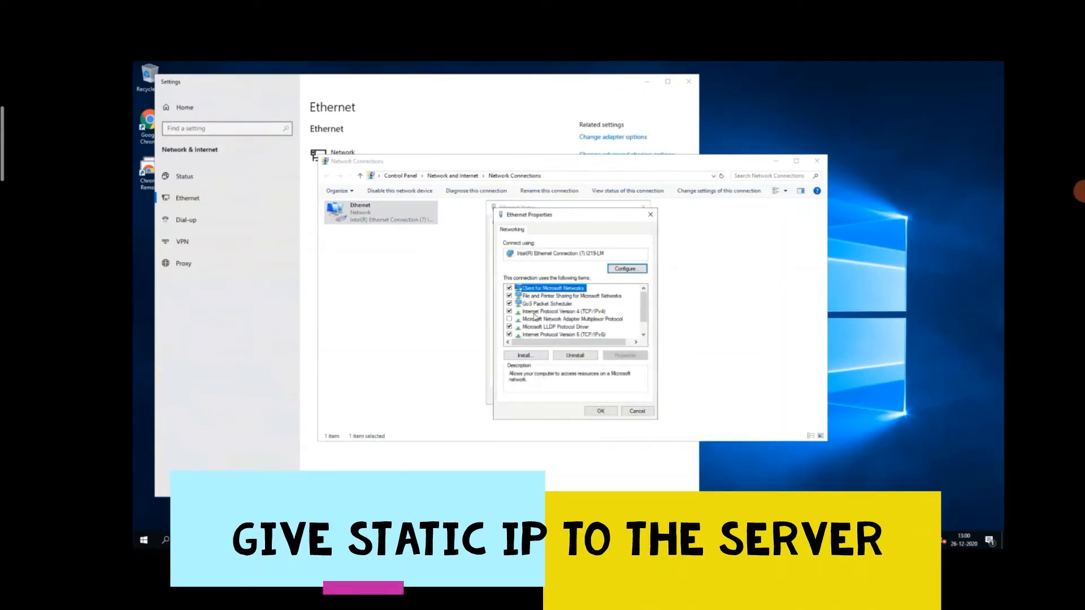
pyautogui.doubleClick(535, 312)
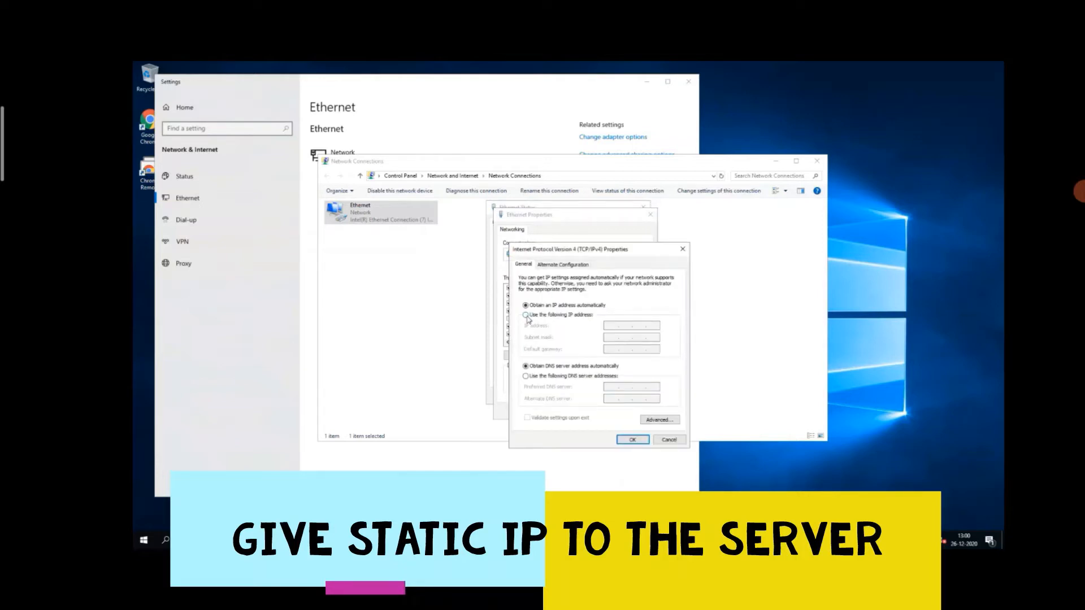
# Step: Assign the adapter static IP address 192.168.1.170, subnet mask 255.255.255.0 and default gateway 192.168.1.99, and apply the settings
pyautogui.click(526, 315)
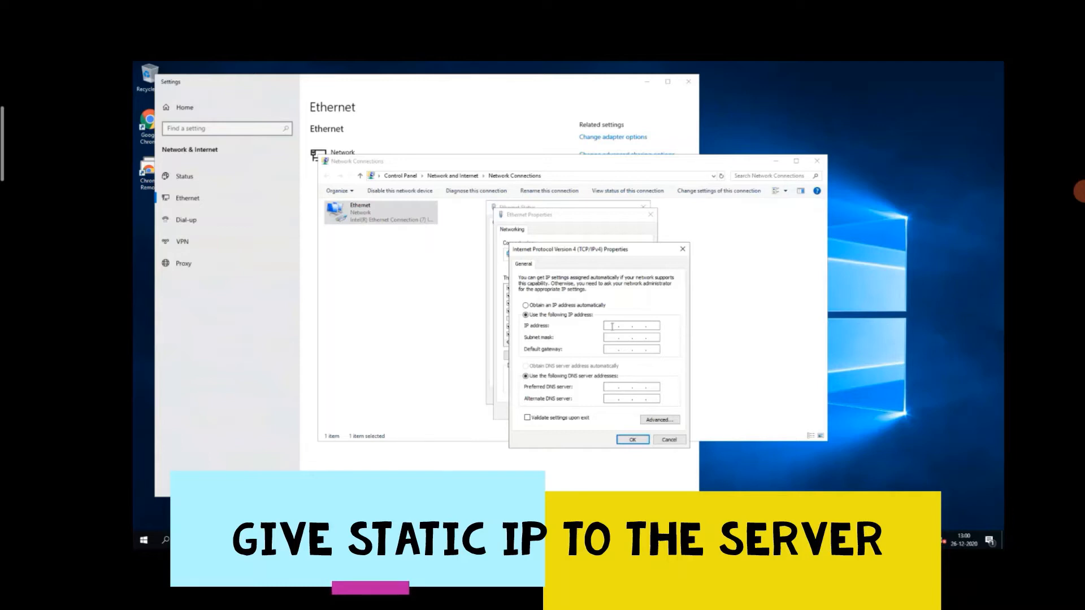
pyautogui.click(612, 326)
pyautogui.press('Tab')
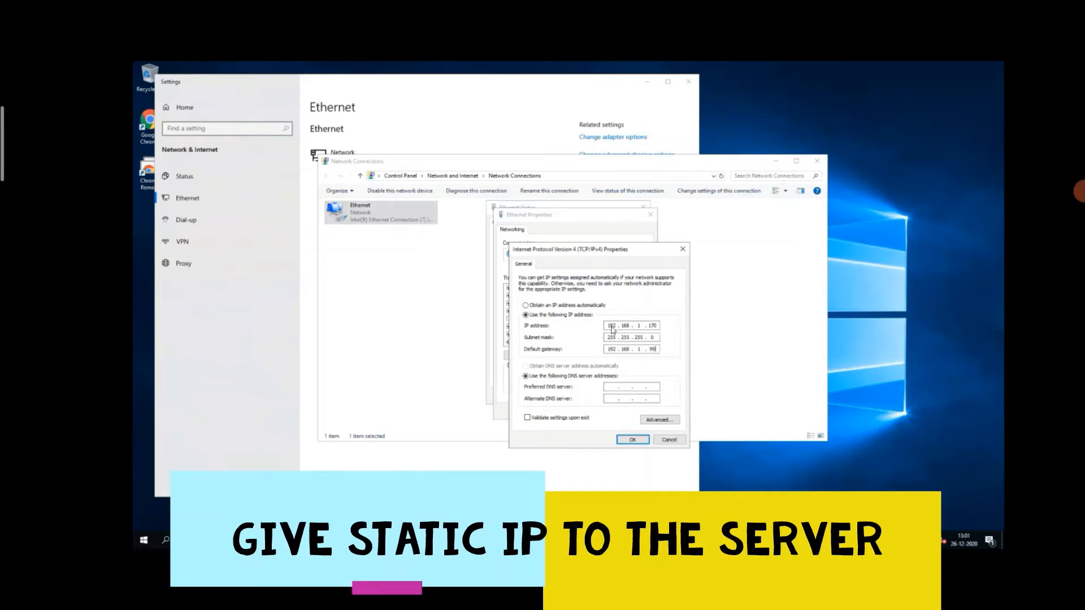
pyautogui.press('Tab')
pyautogui.press('Tab')
pyautogui.click(633, 439)
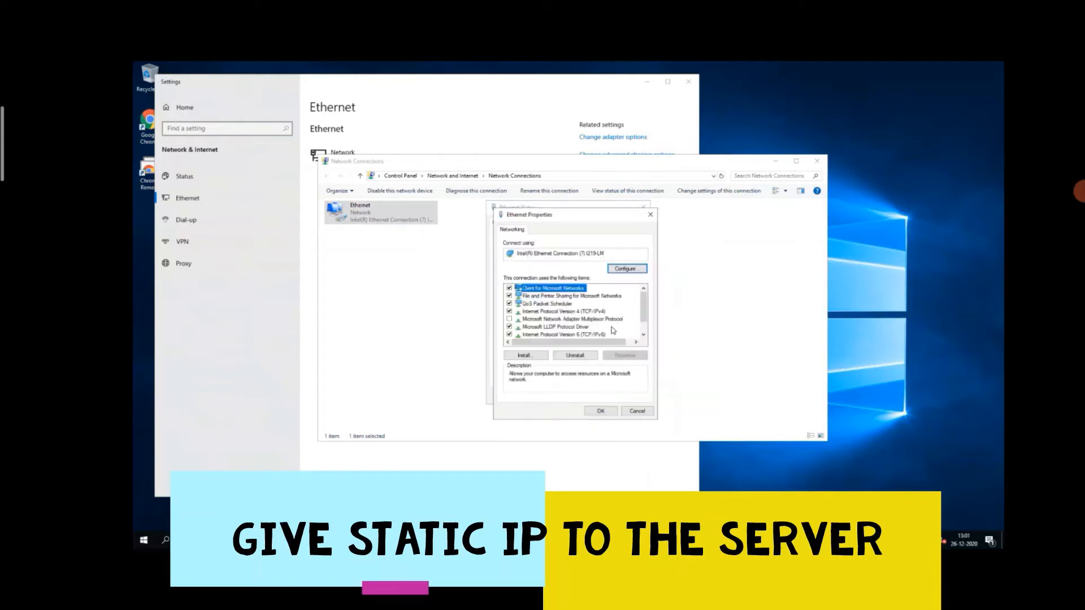
pyautogui.click(601, 411)
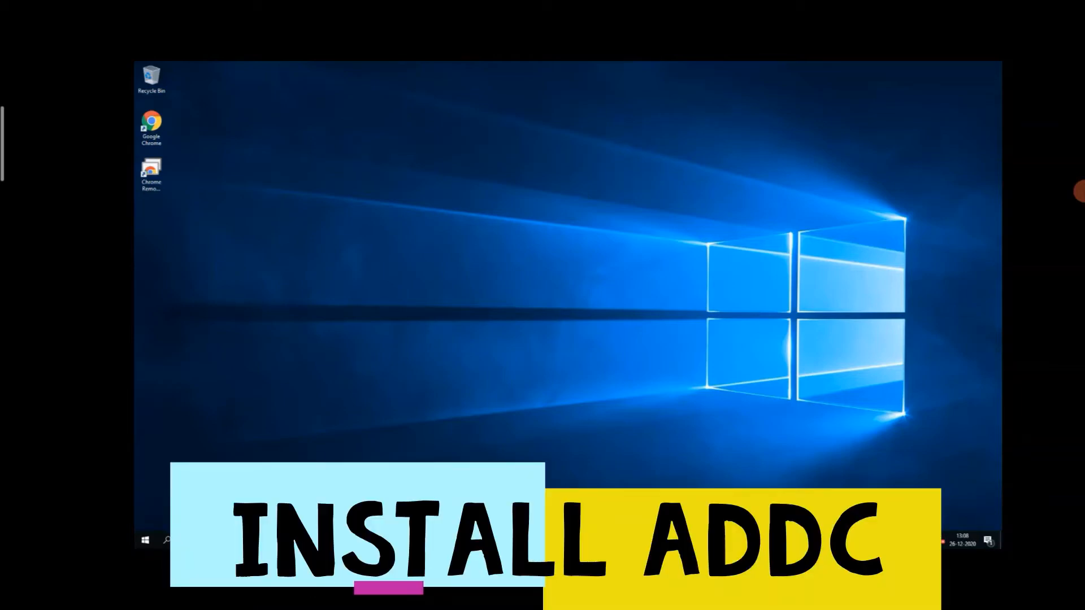
# Step: Open Server Manager and dismiss the Windows Admin Center message
pyautogui.click(145, 542)
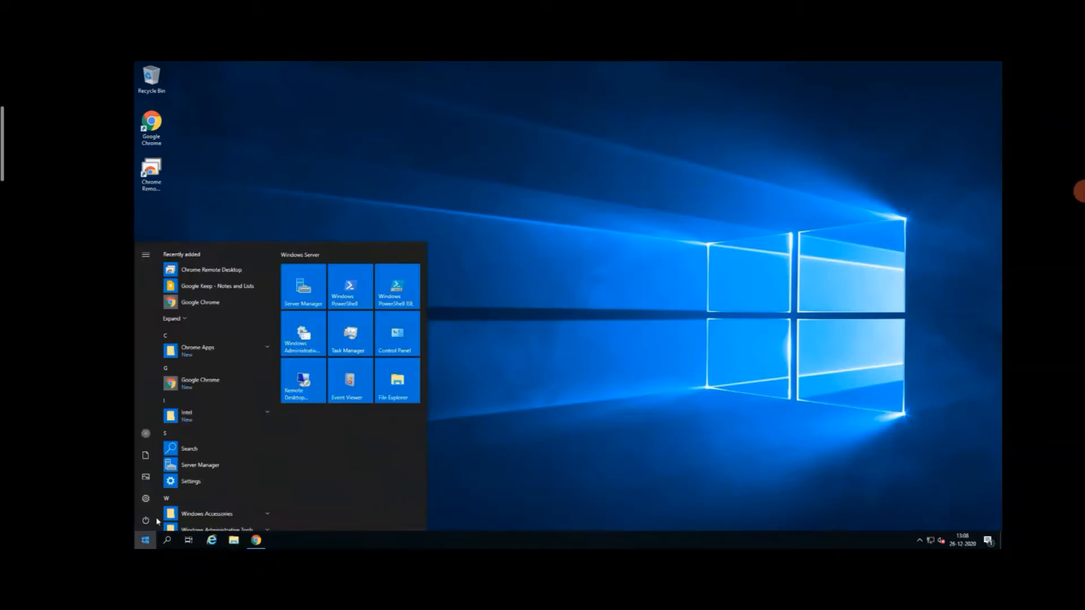
pyautogui.click(204, 466)
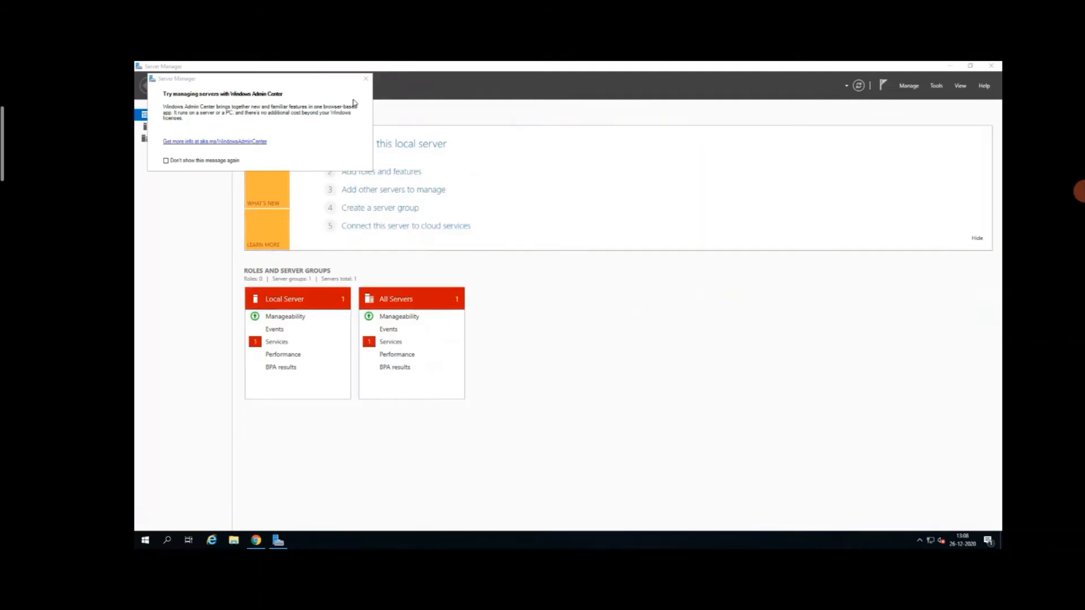
pyautogui.click(365, 80)
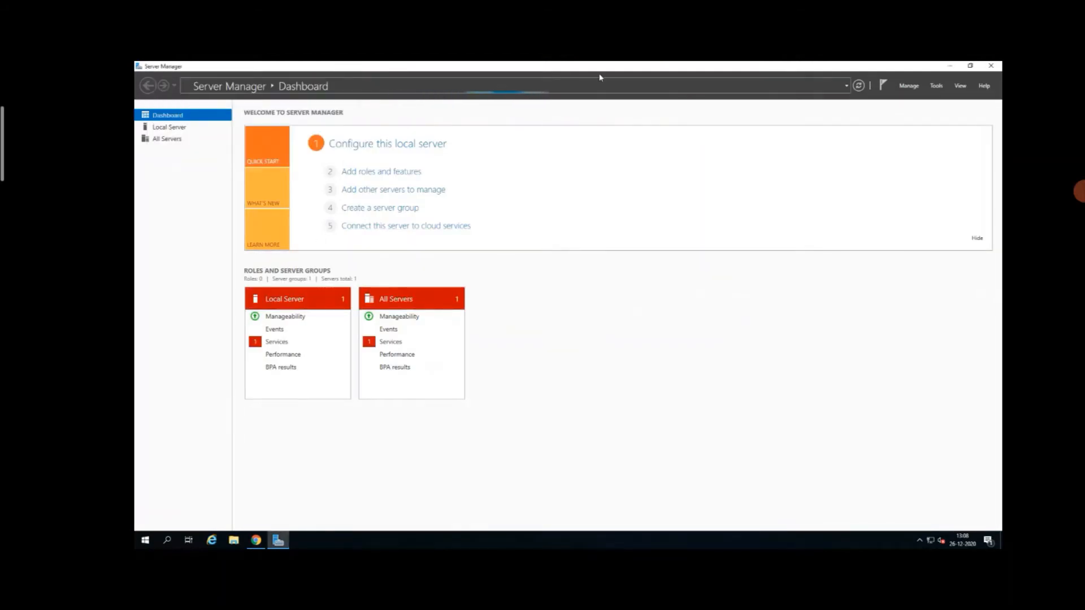
# Step: Start the Add Roles and Features Wizard and proceed past the introduction to the installation type selection
pyautogui.click(907, 87)
pyautogui.click(908, 88)
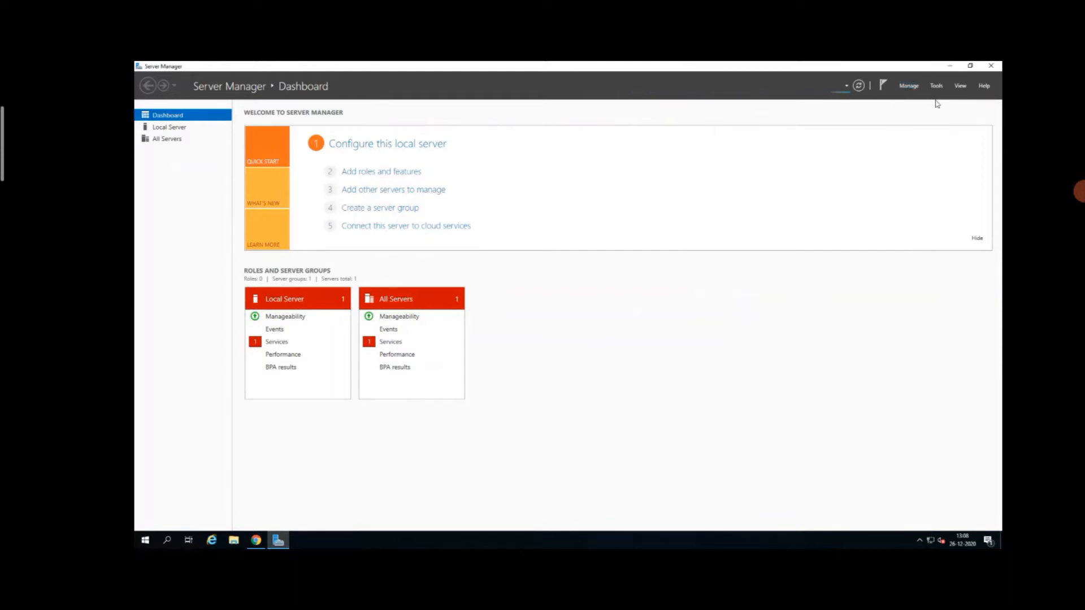
pyautogui.click(910, 87)
pyautogui.click(930, 99)
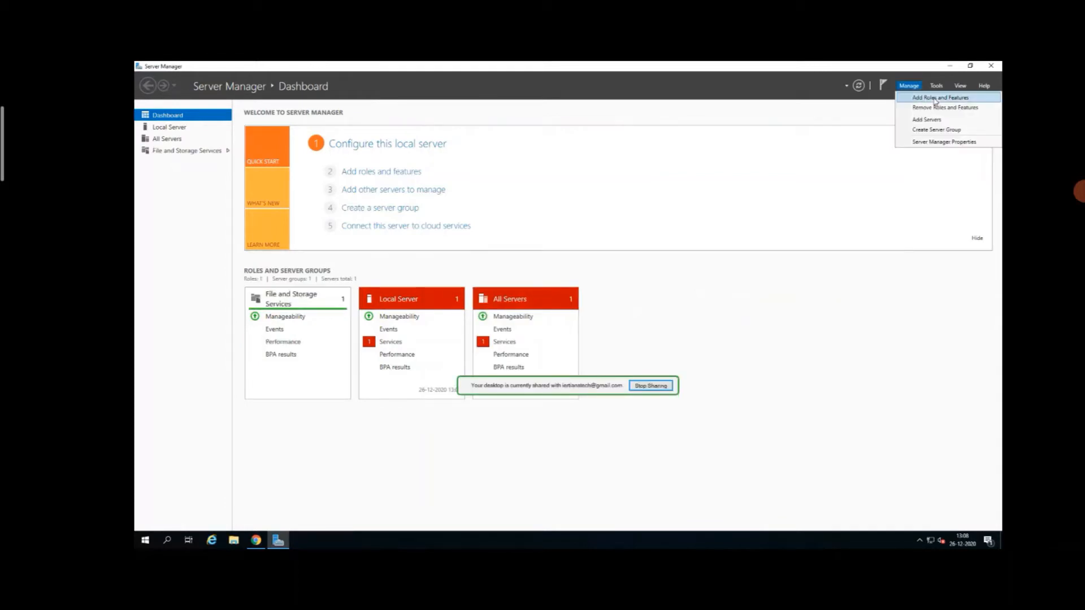
pyautogui.click(935, 103)
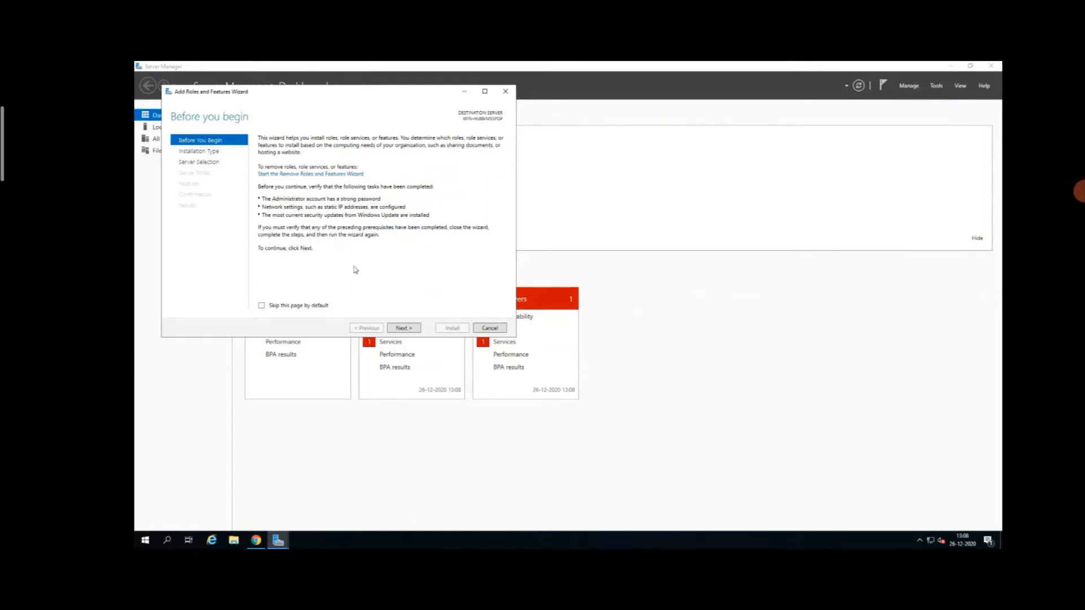
pyautogui.click(420, 329)
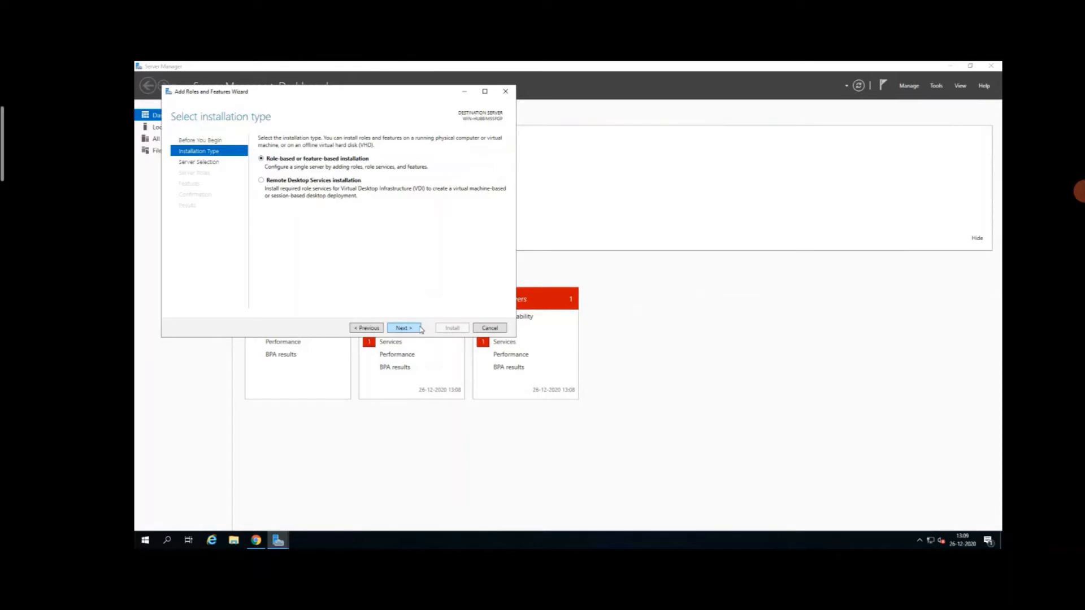
# Step: Keep role-based installation on the local server and select the Active Directory Domain Services role with its required features and management tools
pyautogui.click(403, 329)
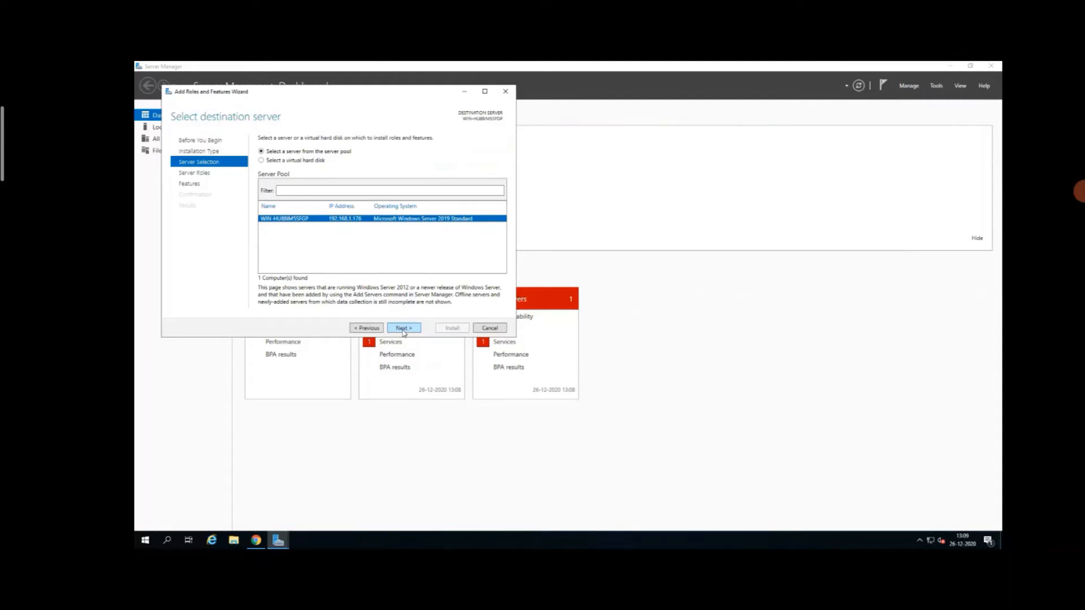
pyautogui.click(404, 331)
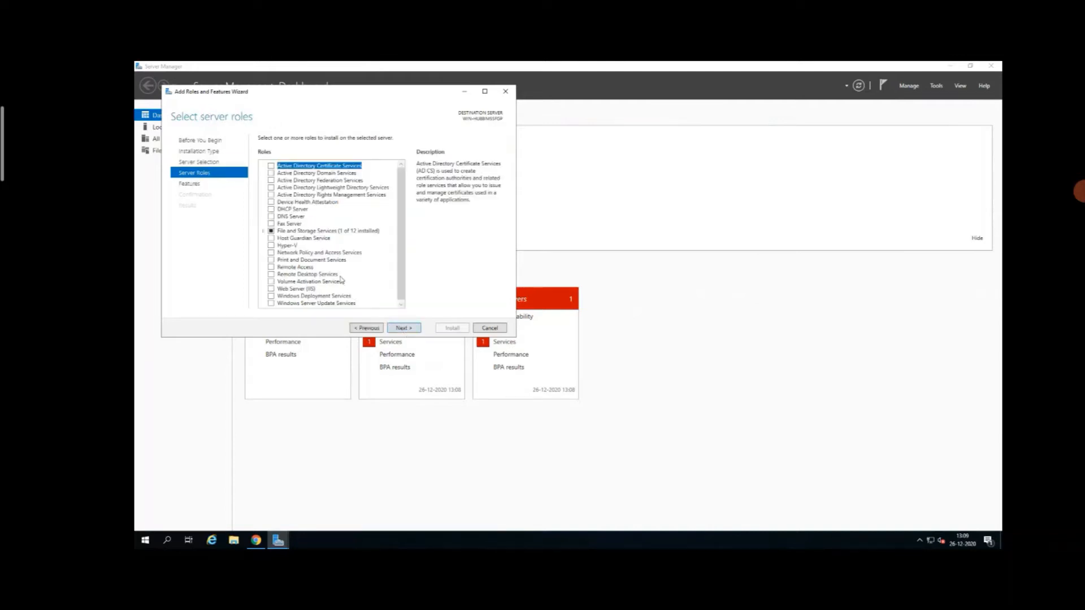
pyautogui.click(281, 187)
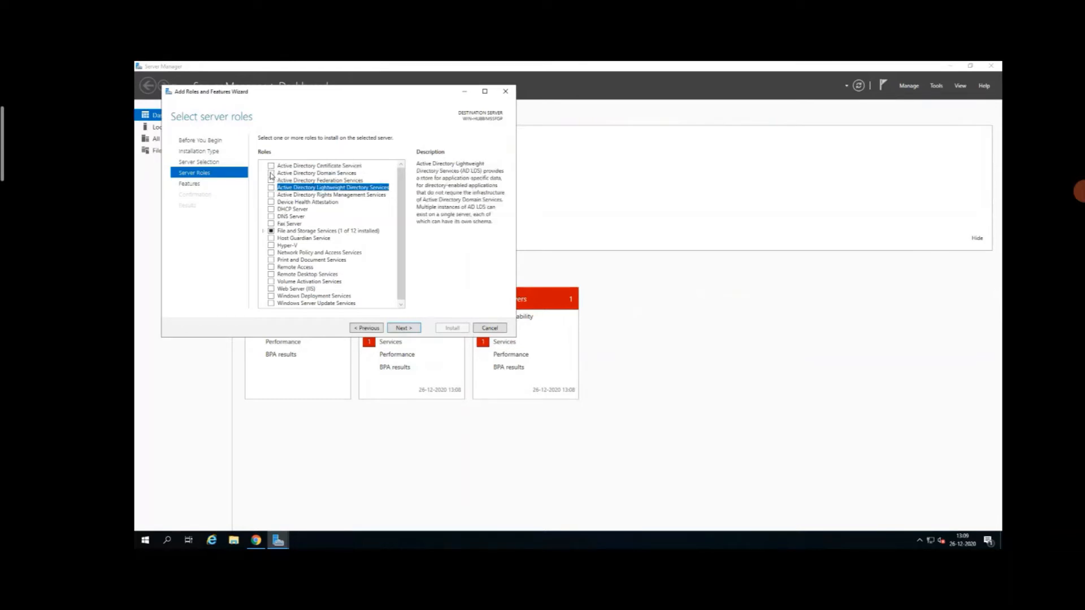
pyautogui.click(271, 173)
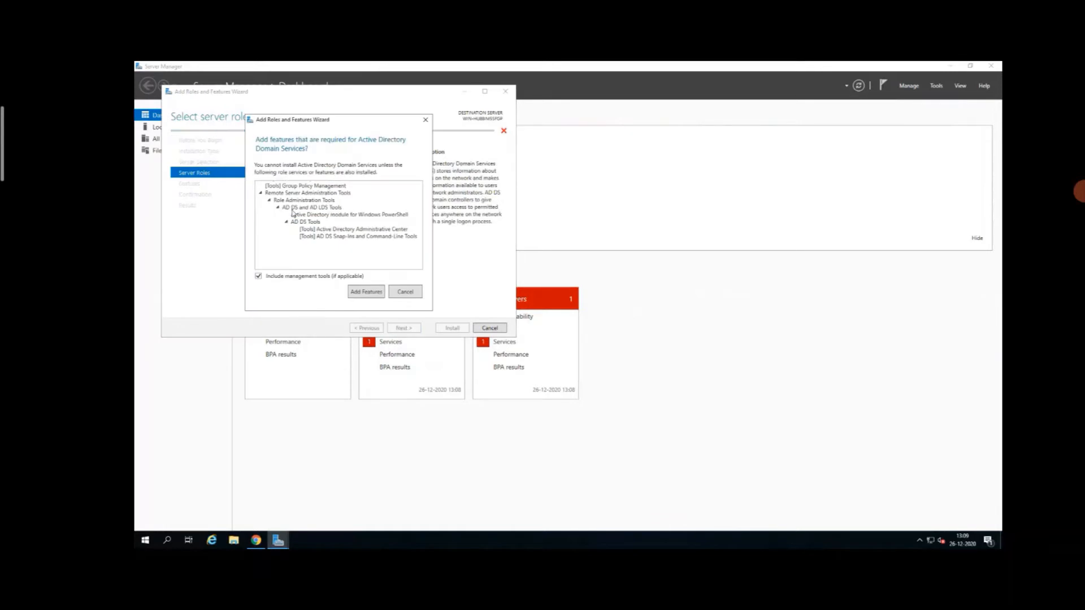
pyautogui.click(358, 291)
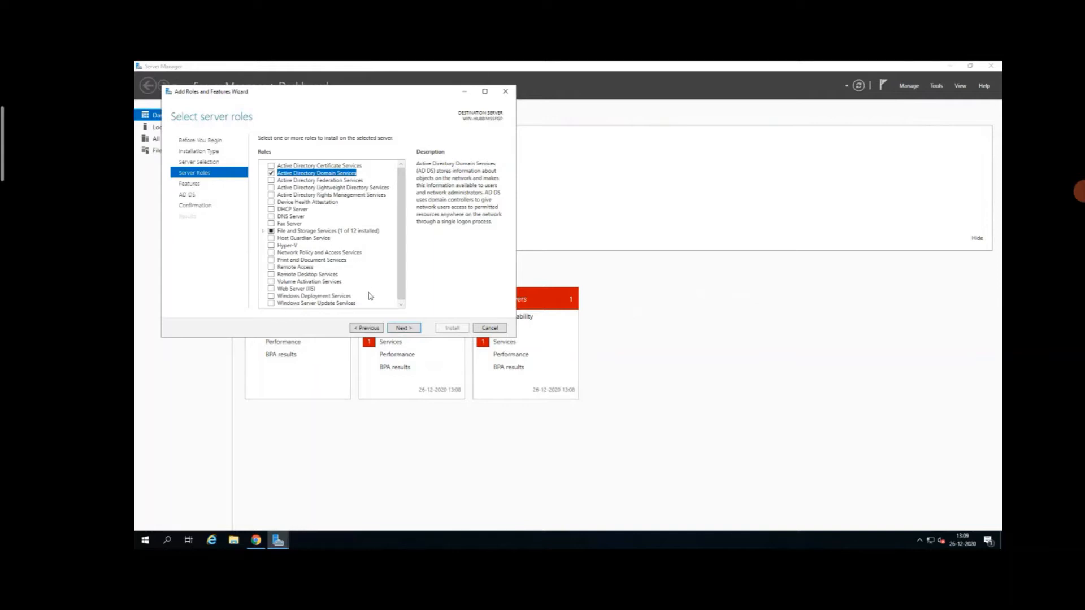
# Step: Keep the default features, allow automatic restart of the destination server, install Active Directory Domain Services and close the wizard
pyautogui.click(403, 328)
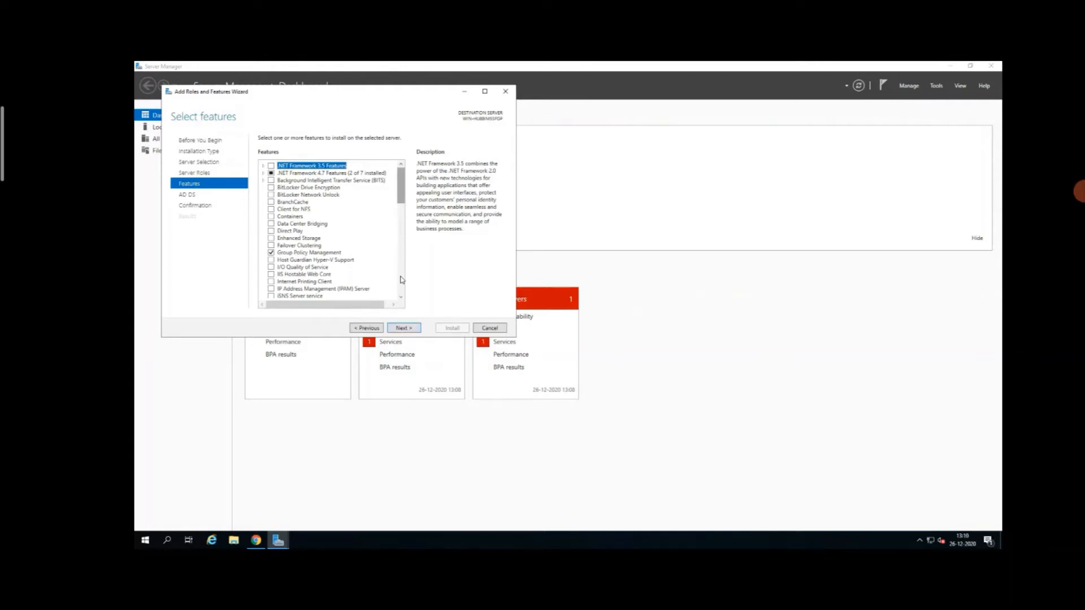
pyautogui.click(402, 330)
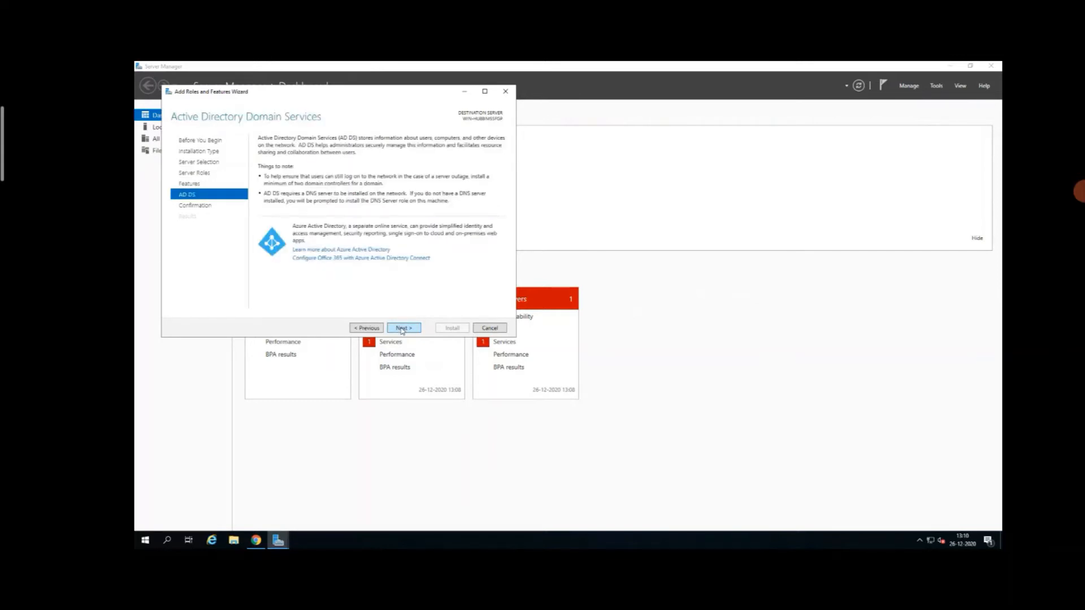
pyautogui.click(402, 330)
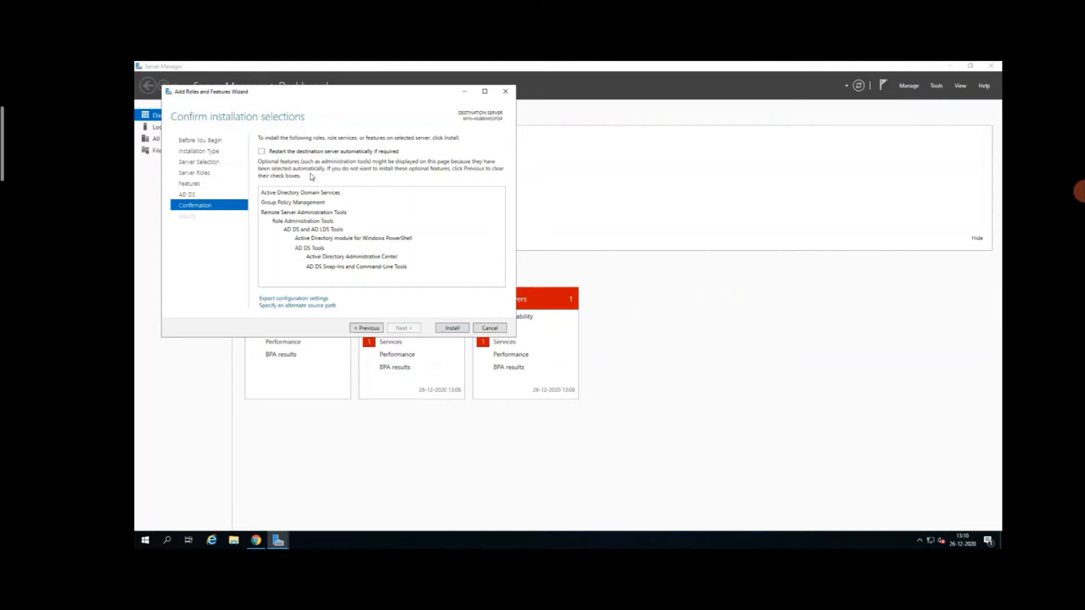
pyautogui.click(263, 152)
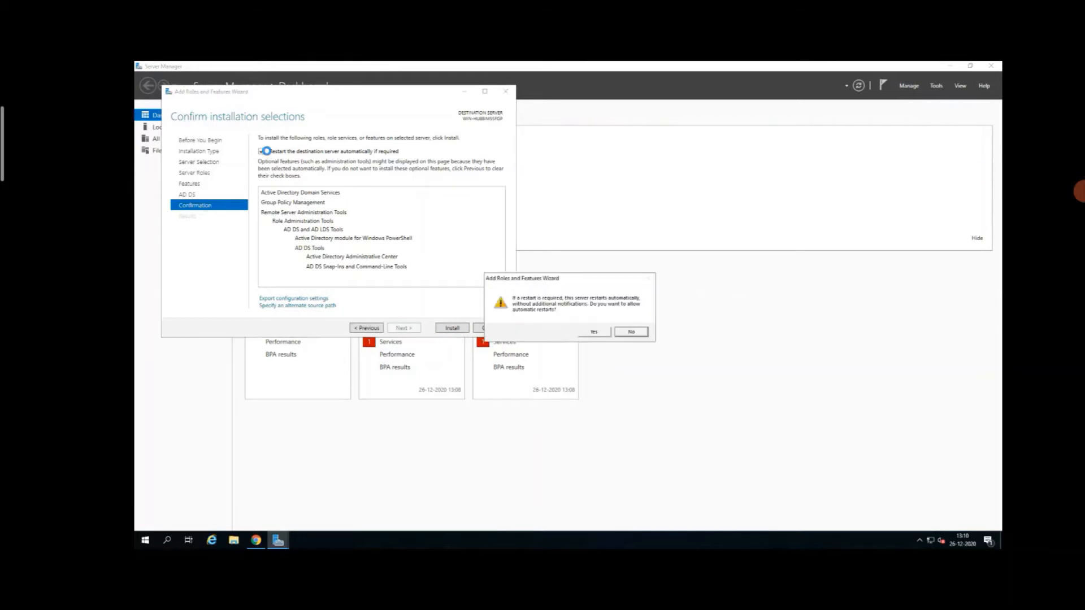
pyautogui.click(593, 333)
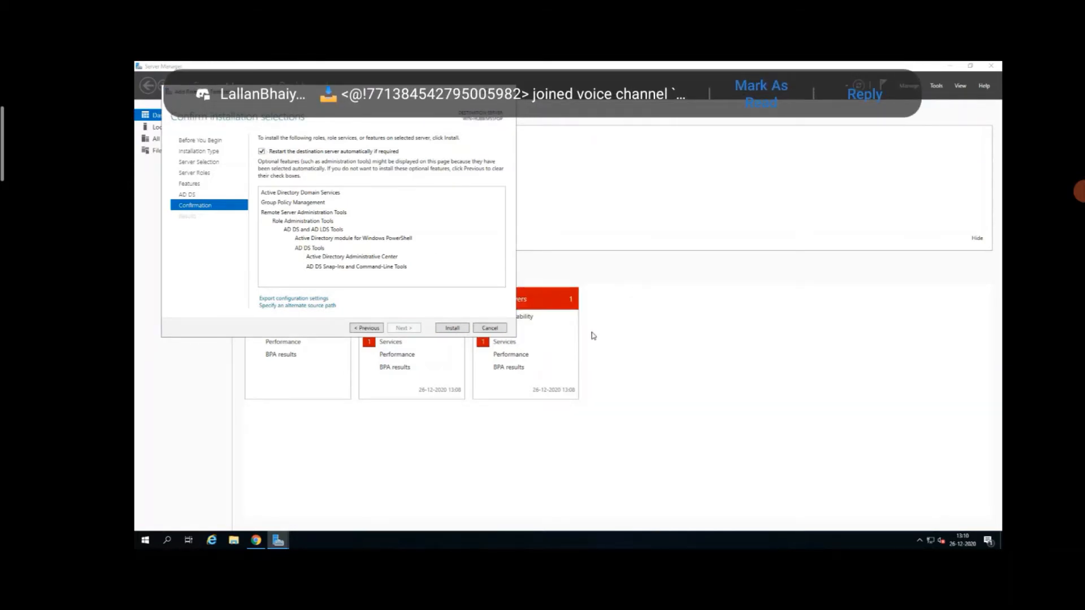
pyautogui.click(452, 328)
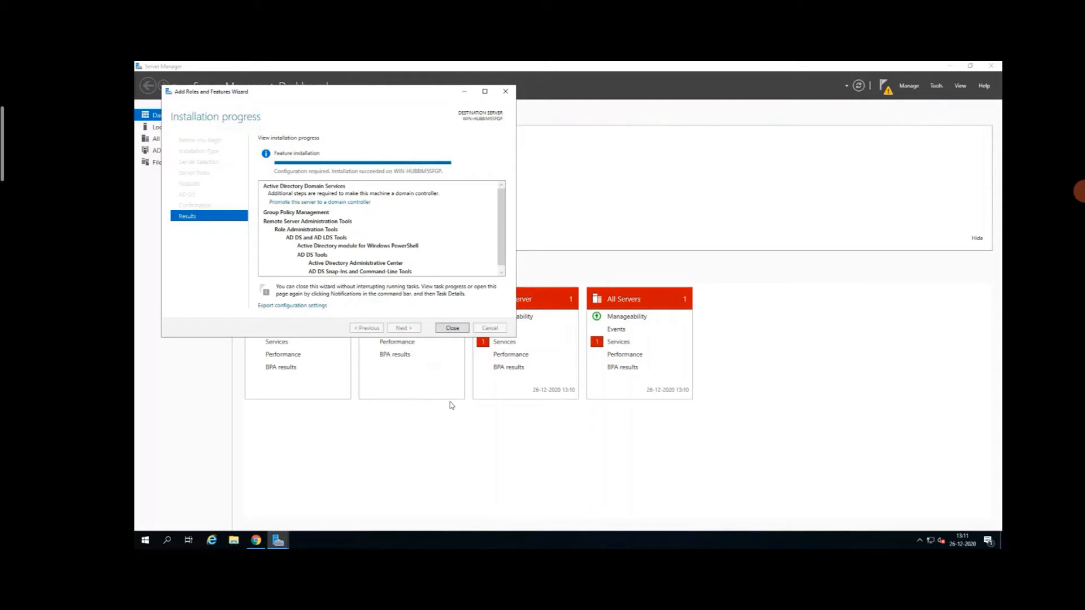
pyautogui.click(460, 327)
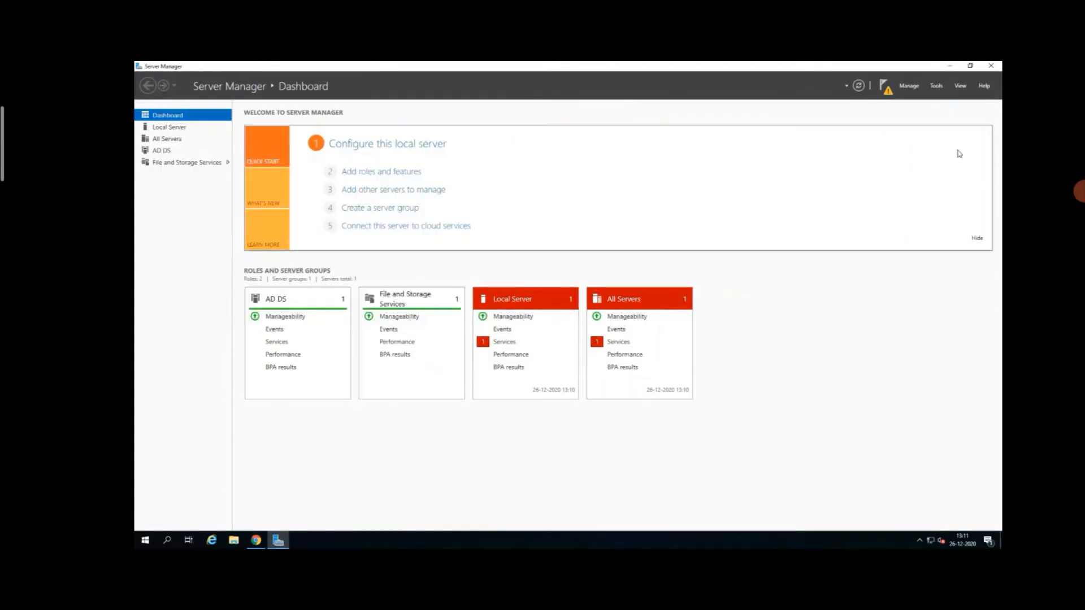
# Step: Close Server Manager and restart the server with the reason Other (Unplanned)
pyautogui.click(995, 65)
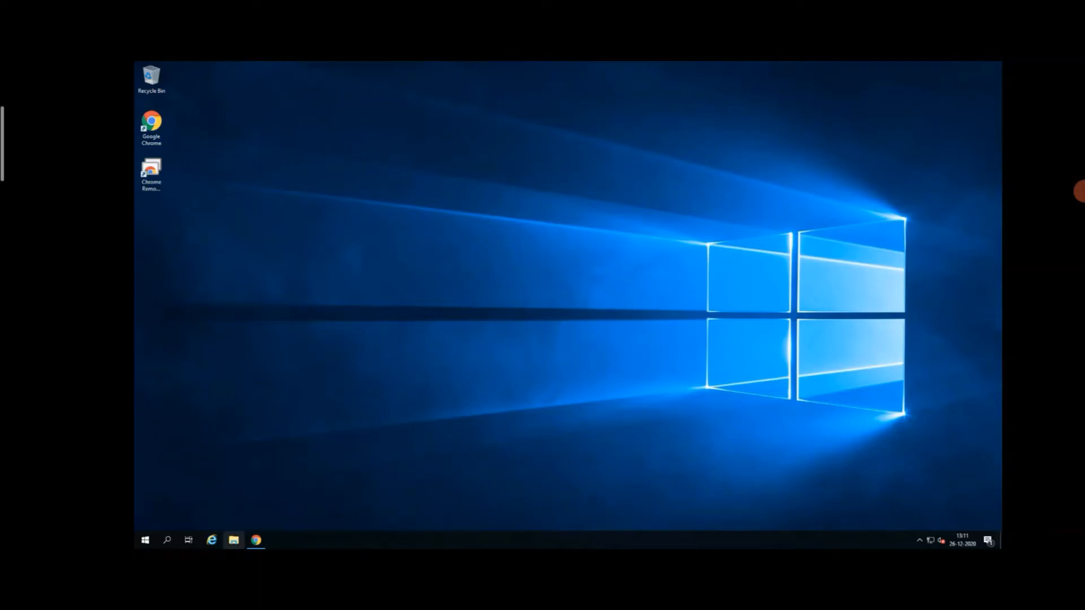
pyautogui.click(147, 543)
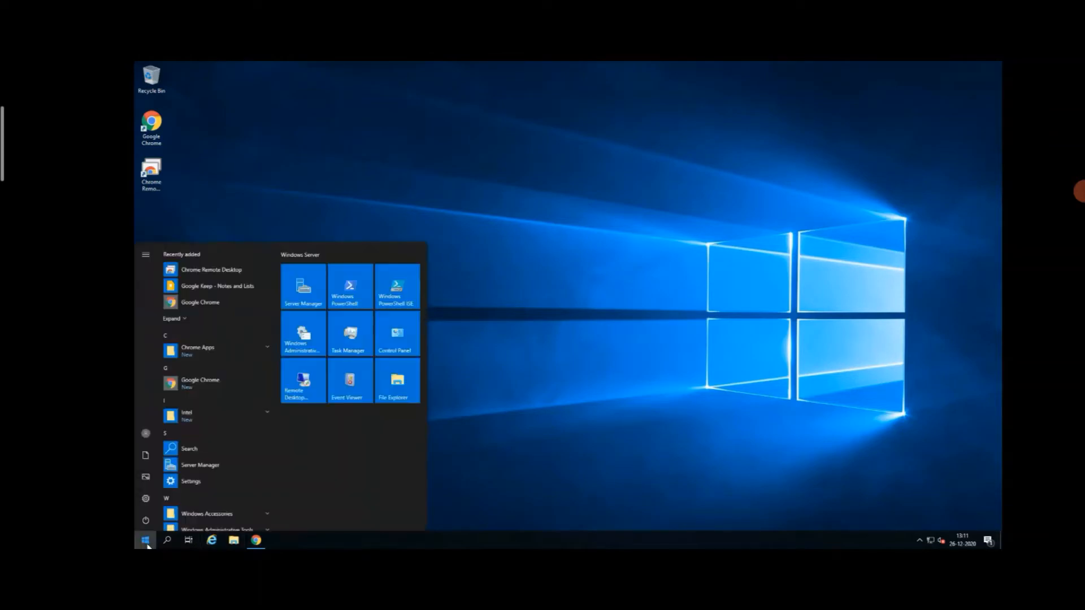
pyautogui.click(150, 521)
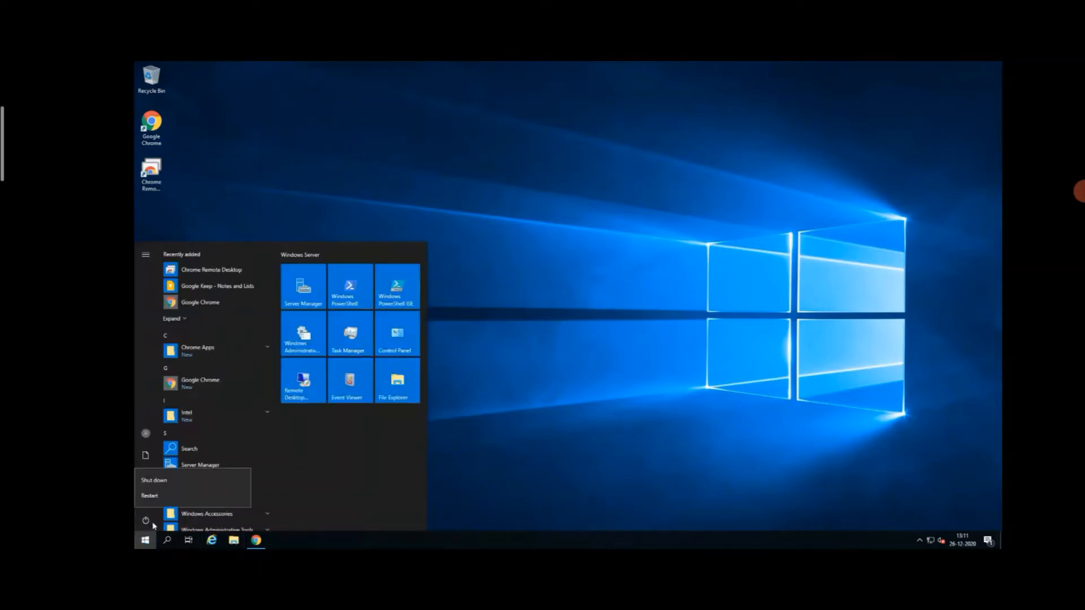
pyautogui.click(171, 496)
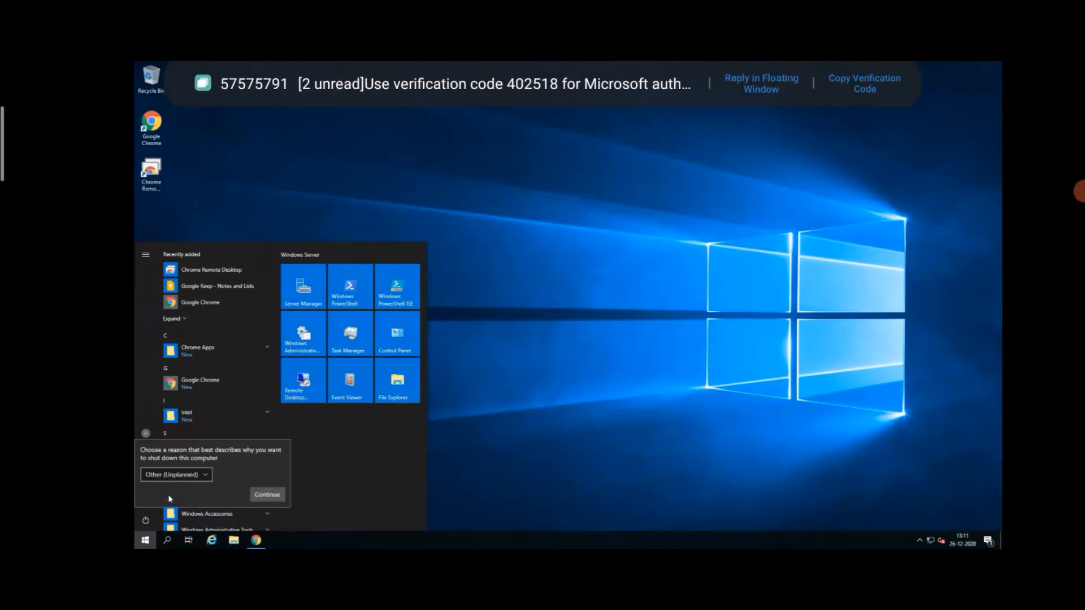
pyautogui.click(261, 498)
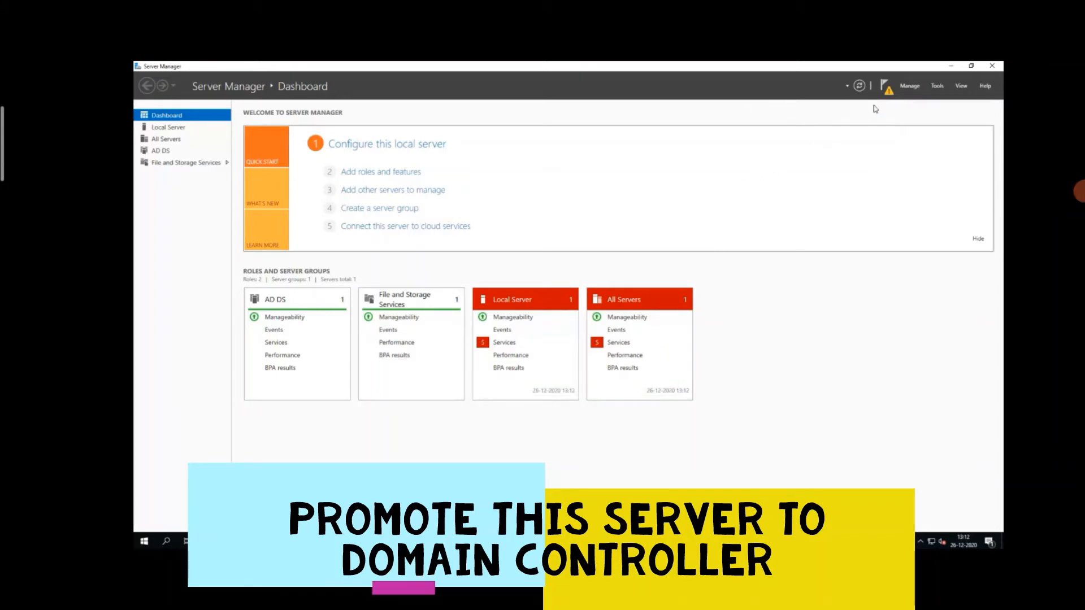
# Step: Start promoting this server to a domain controller by adding a new forest with root domain name JBL.com
pyautogui.click(887, 93)
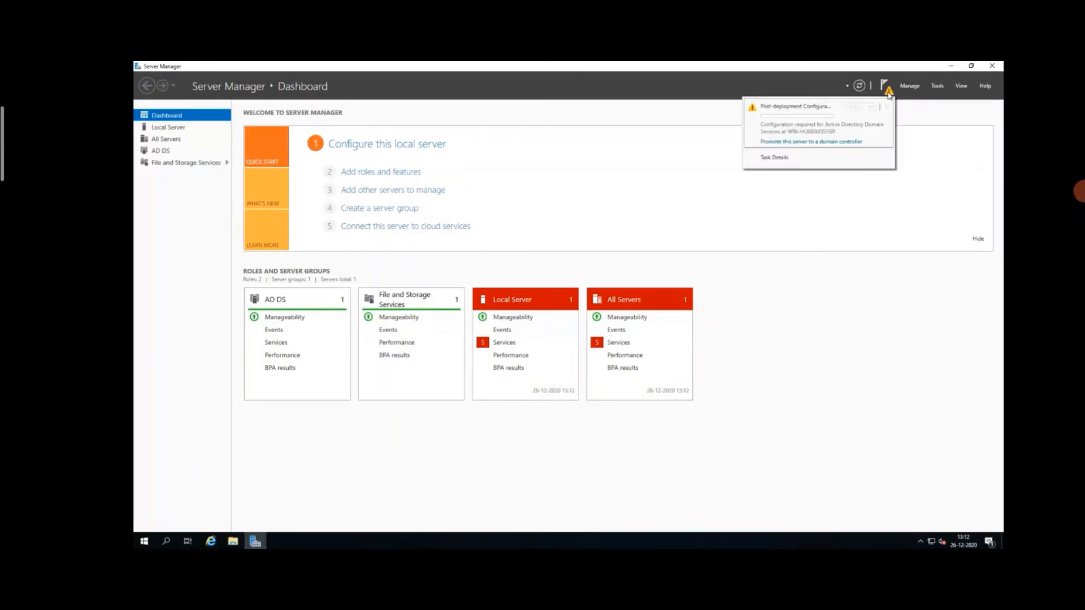
pyautogui.click(824, 143)
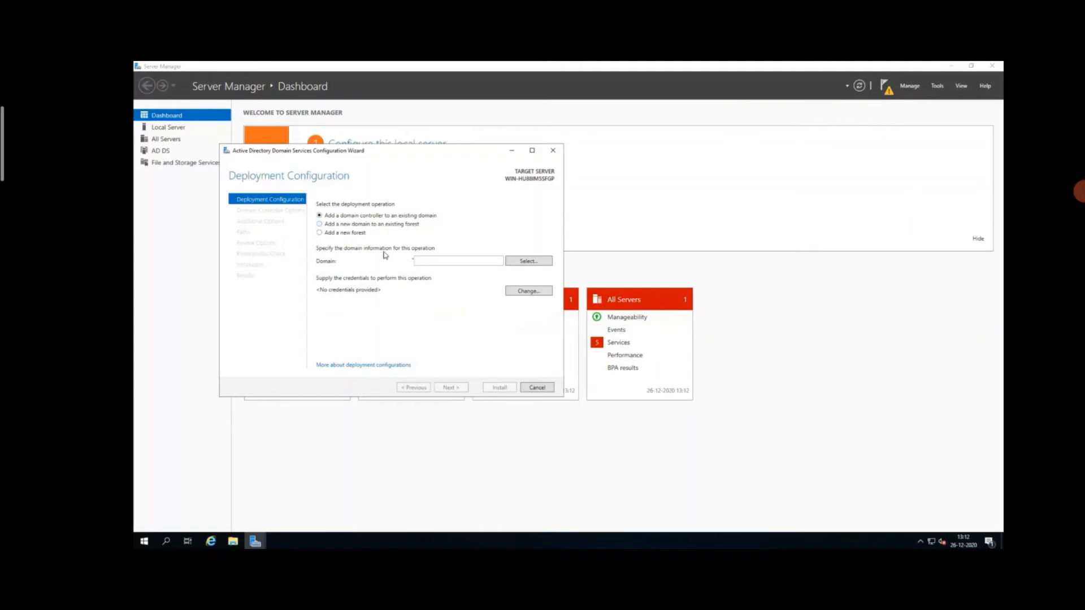
pyautogui.click(324, 234)
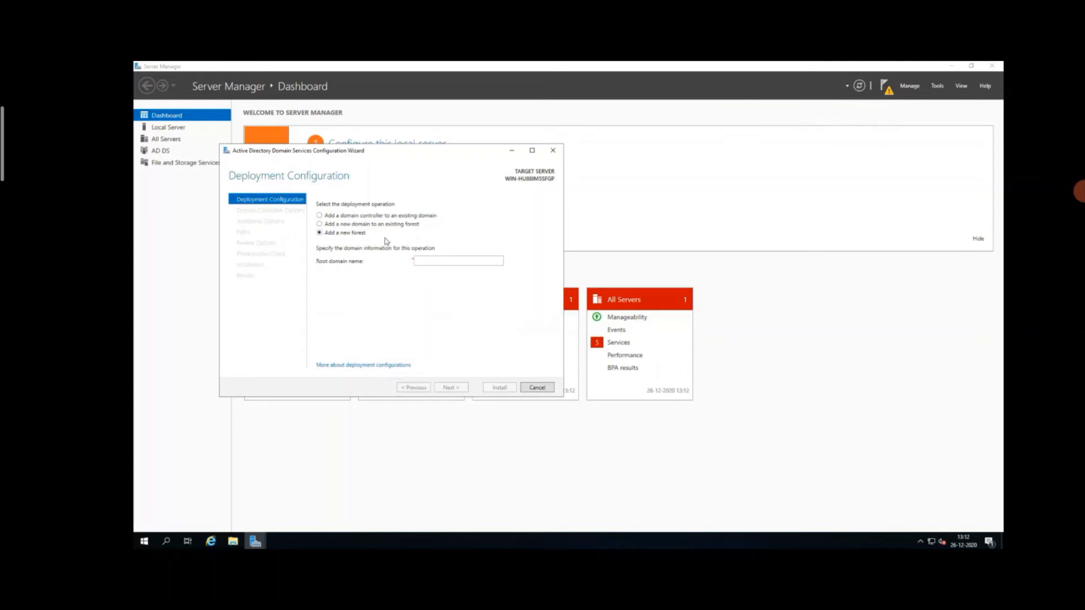
pyautogui.click(426, 260)
pyautogui.write('JBL.com')
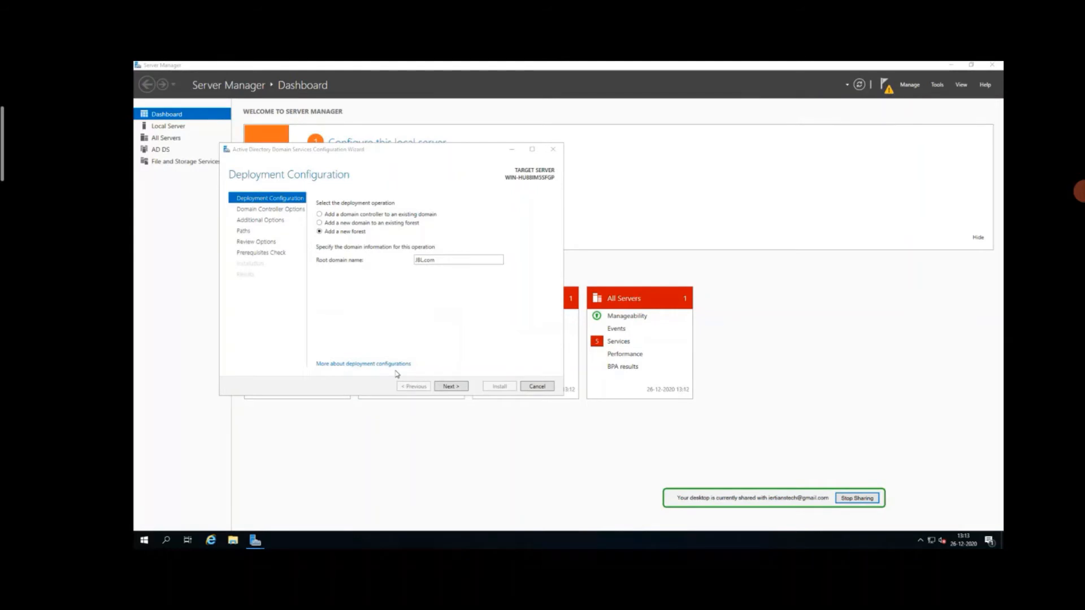
pyautogui.click(443, 388)
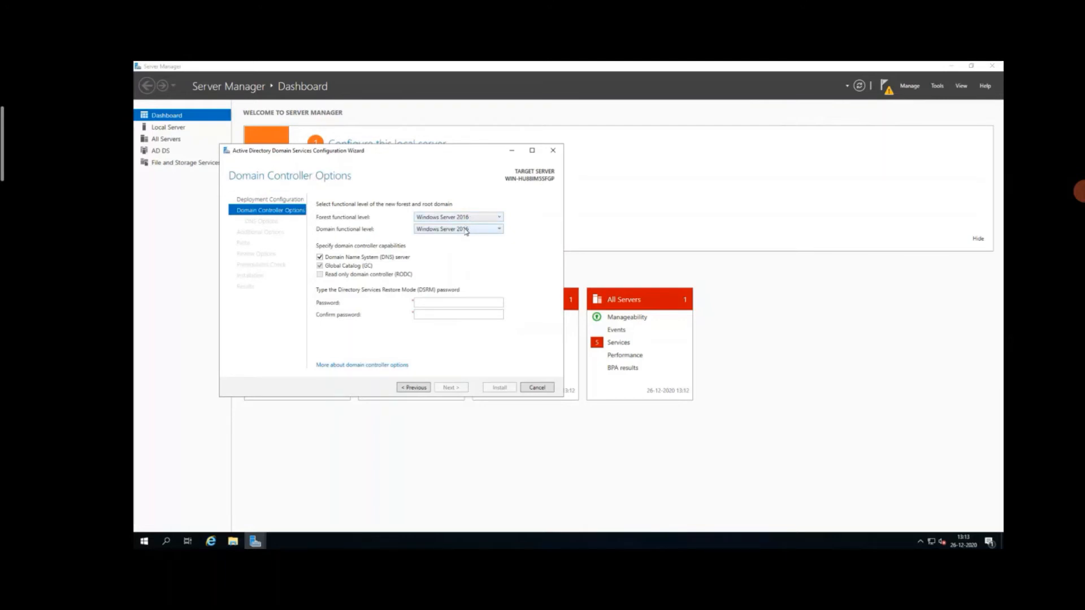
# Step: Check the available domain functional levels and select Windows Server 2016 as the forest functional level
pyautogui.click(466, 230)
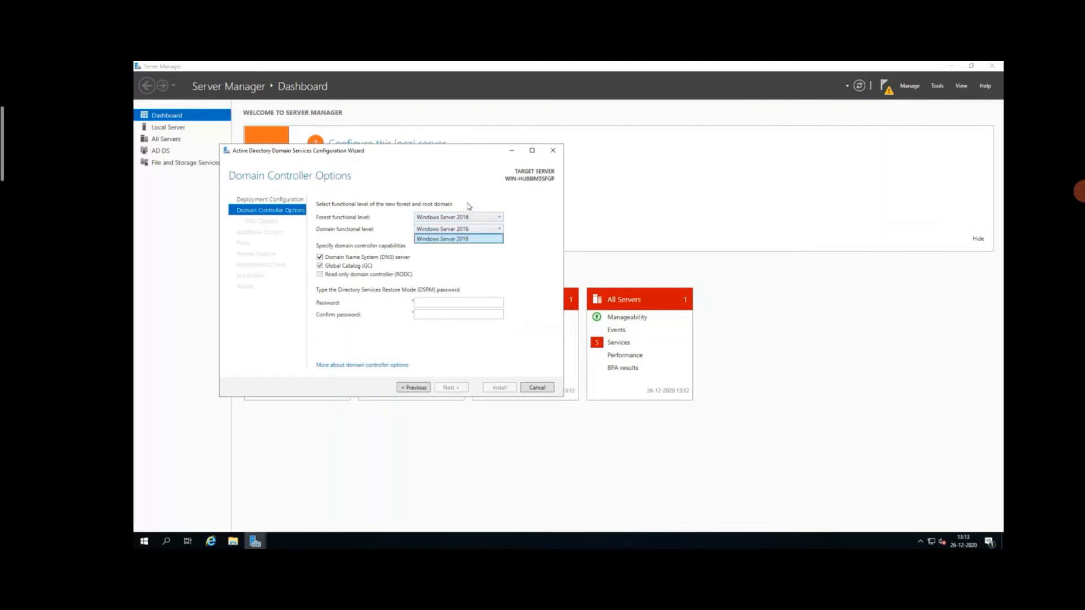
pyautogui.click(465, 220)
pyautogui.click(465, 220)
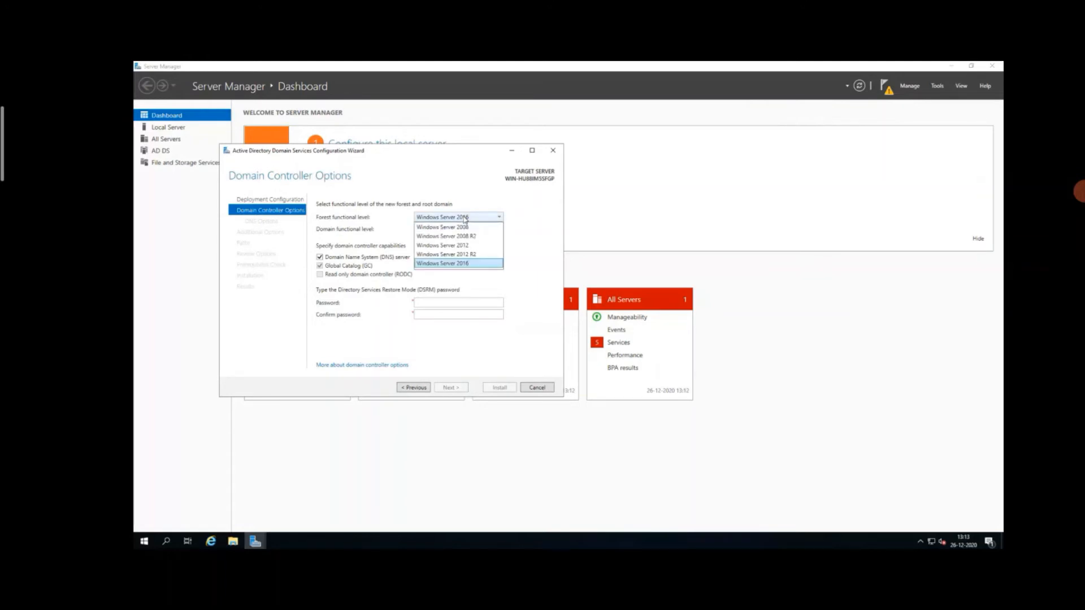
pyautogui.click(451, 268)
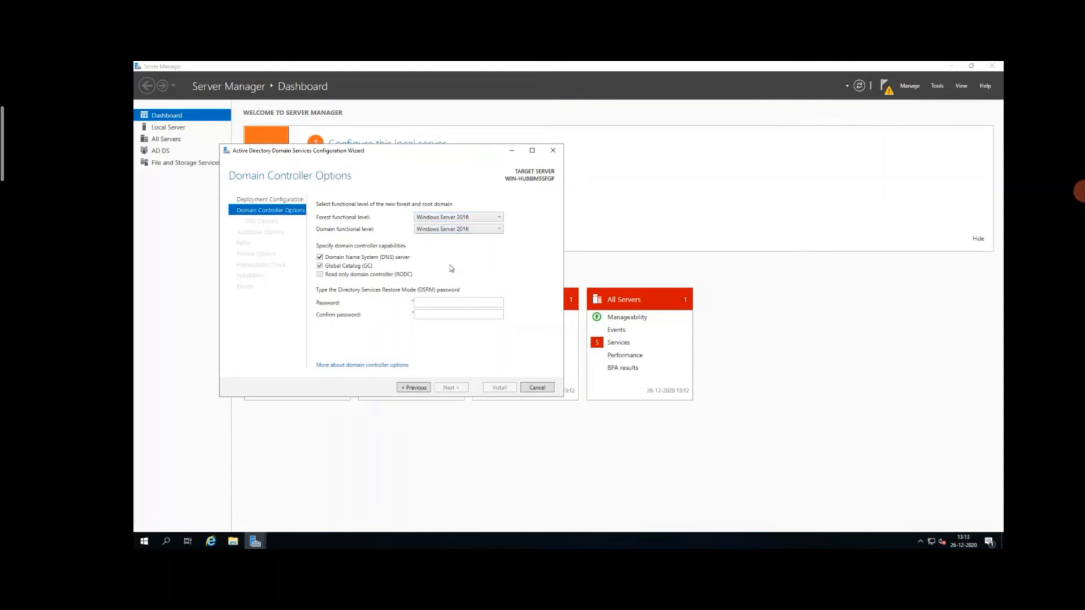
# Step: Enter and confirm the Directory Services Restore Mode (DSRM) password, and proceed to the DNS options
pyautogui.click(435, 305)
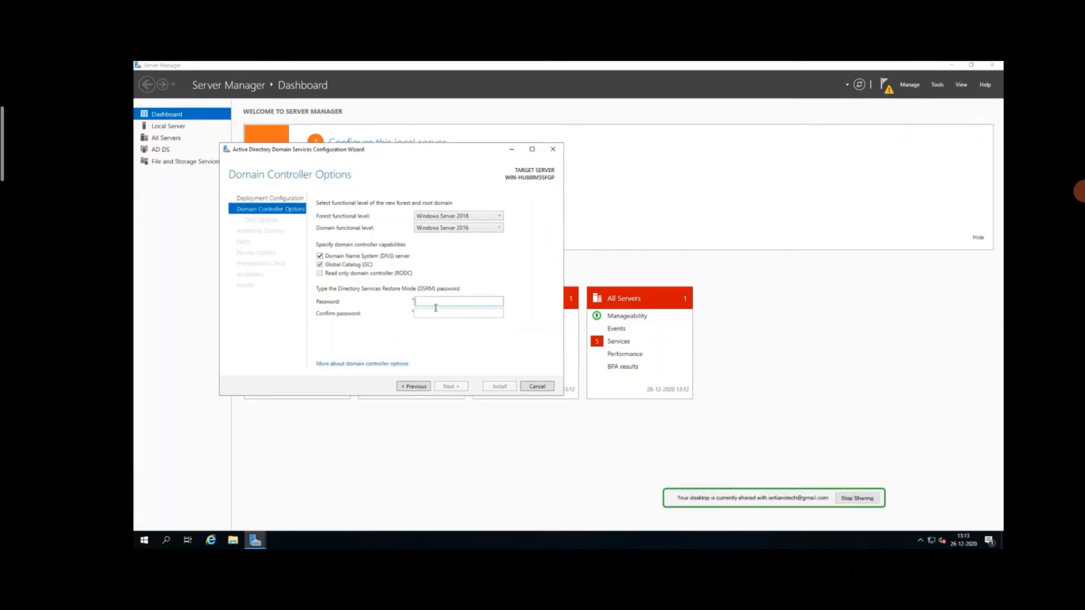
pyautogui.write('••••••••••')
pyautogui.hotkey('shift', 'Tab')
pyautogui.write('••••••••')
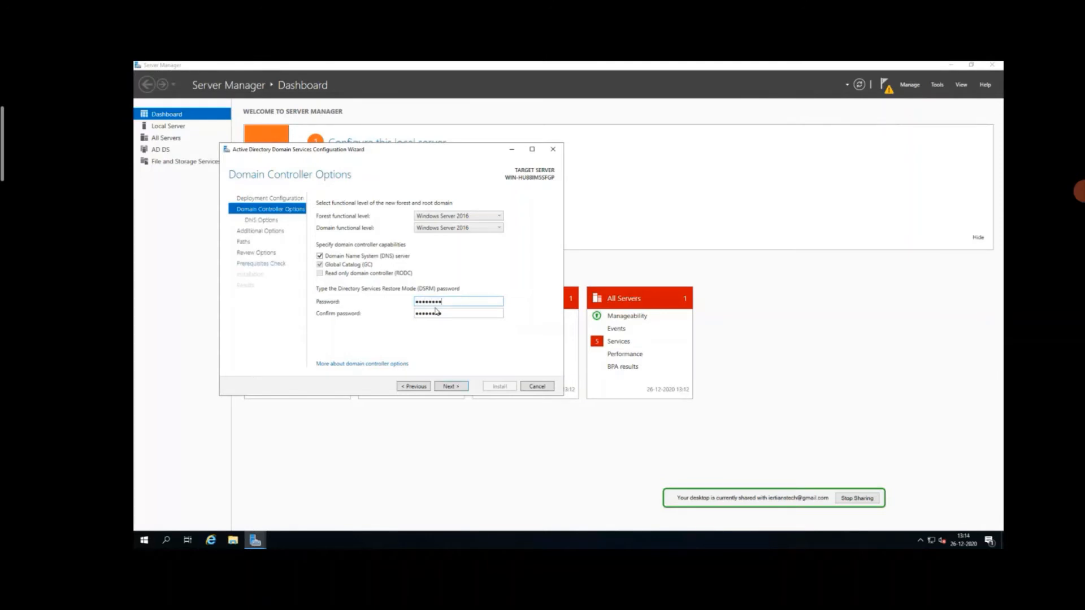
pyautogui.click(451, 387)
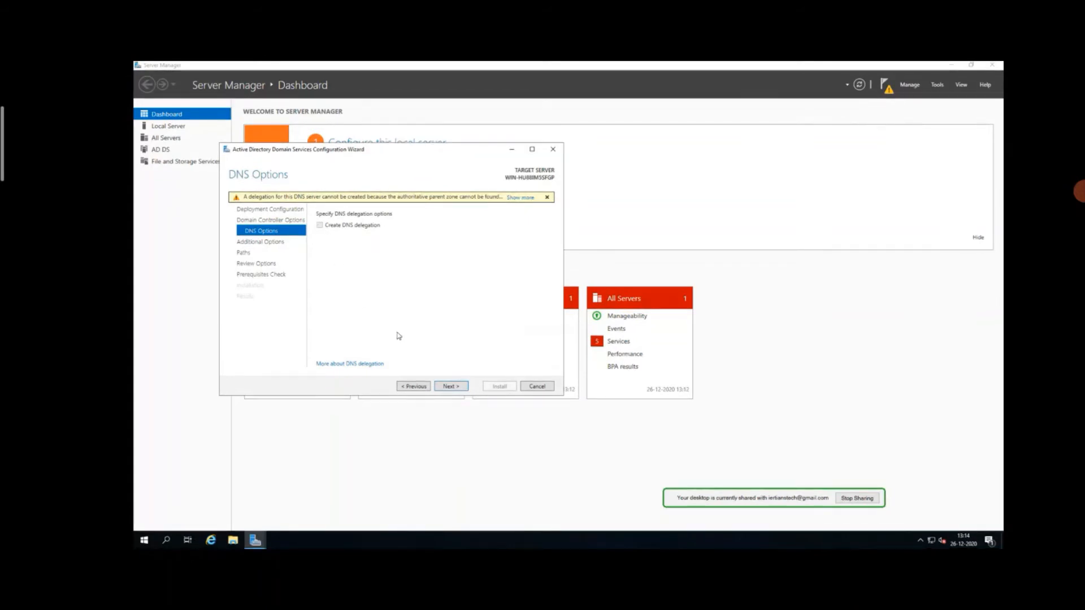
# Step: Accept the default DNS options, NetBIOS name JBL and AD DS folder paths, and install the domain controller configuration
pyautogui.click(452, 386)
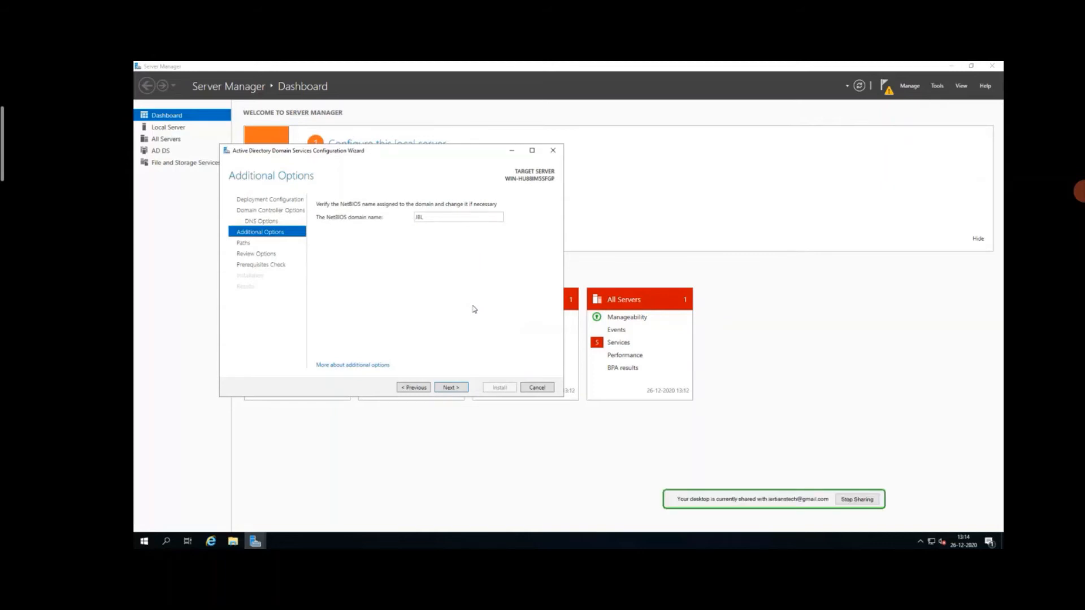
pyautogui.click(449, 388)
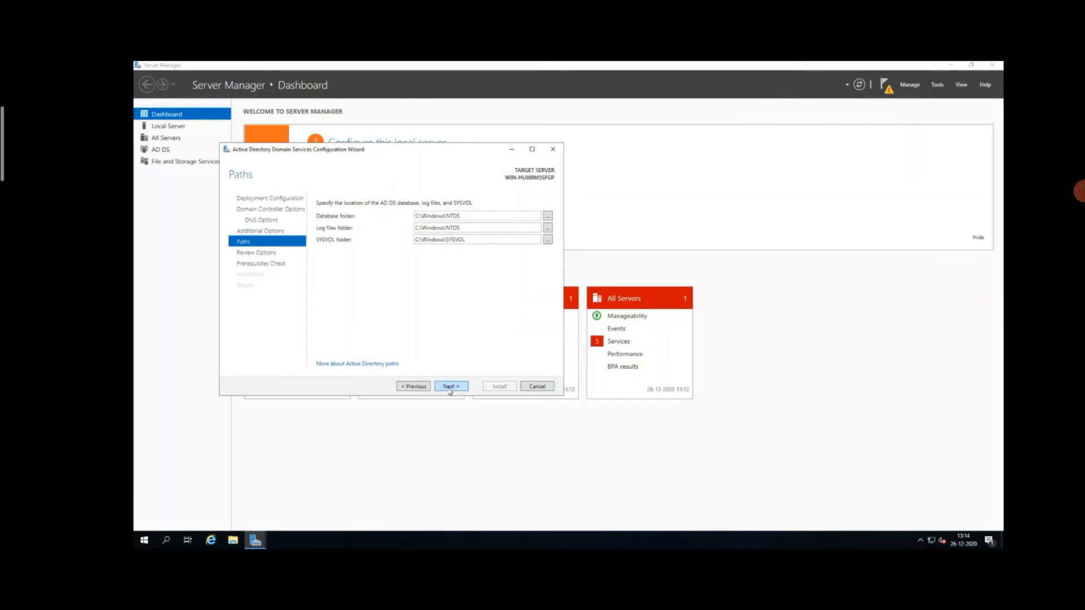
pyautogui.click(450, 388)
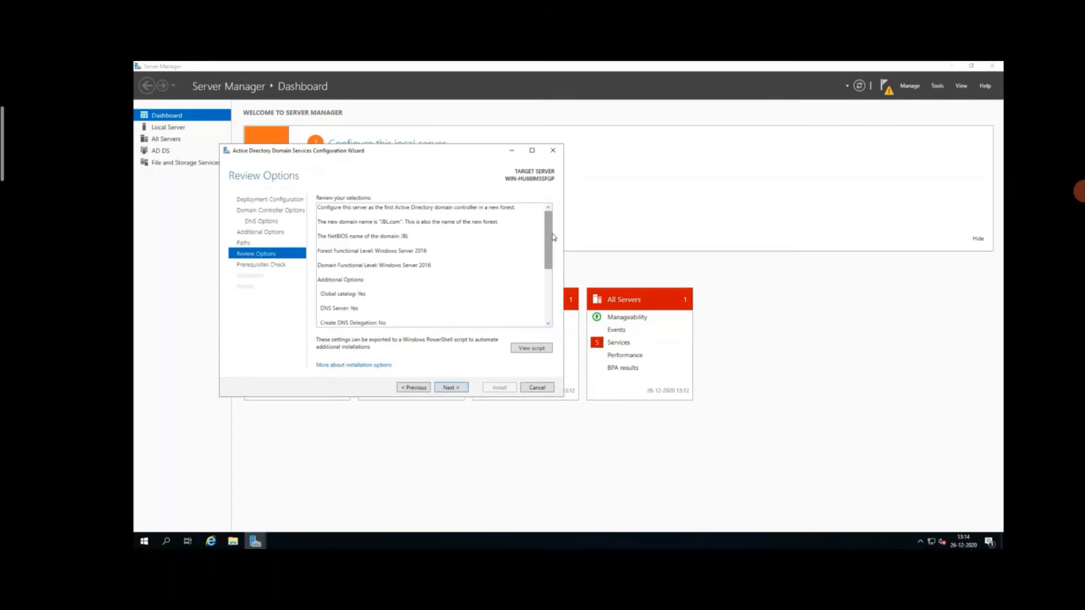
pyautogui.click(452, 388)
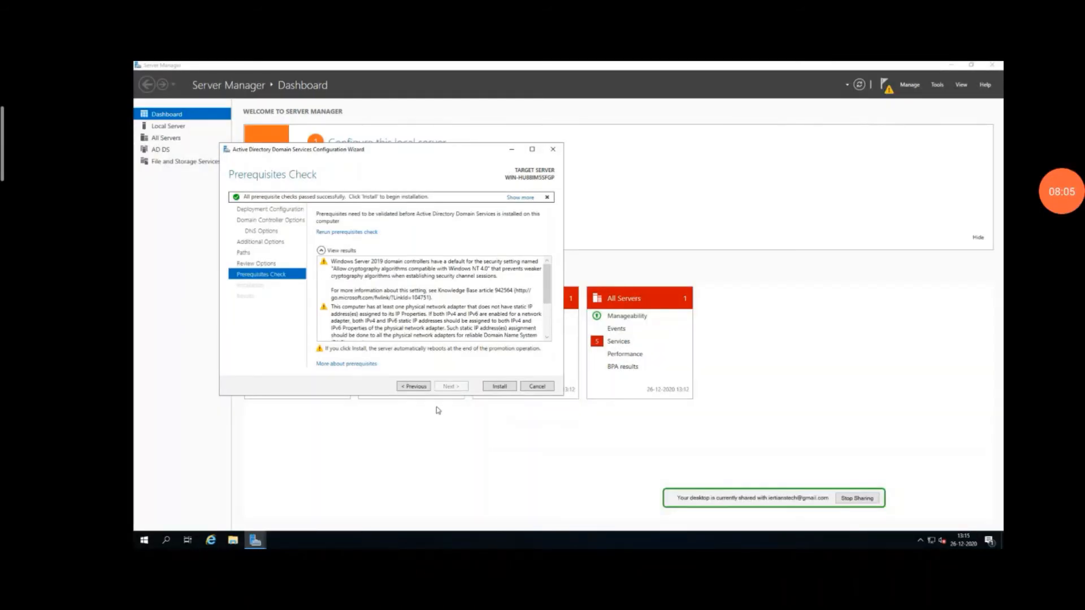
pyautogui.click(497, 386)
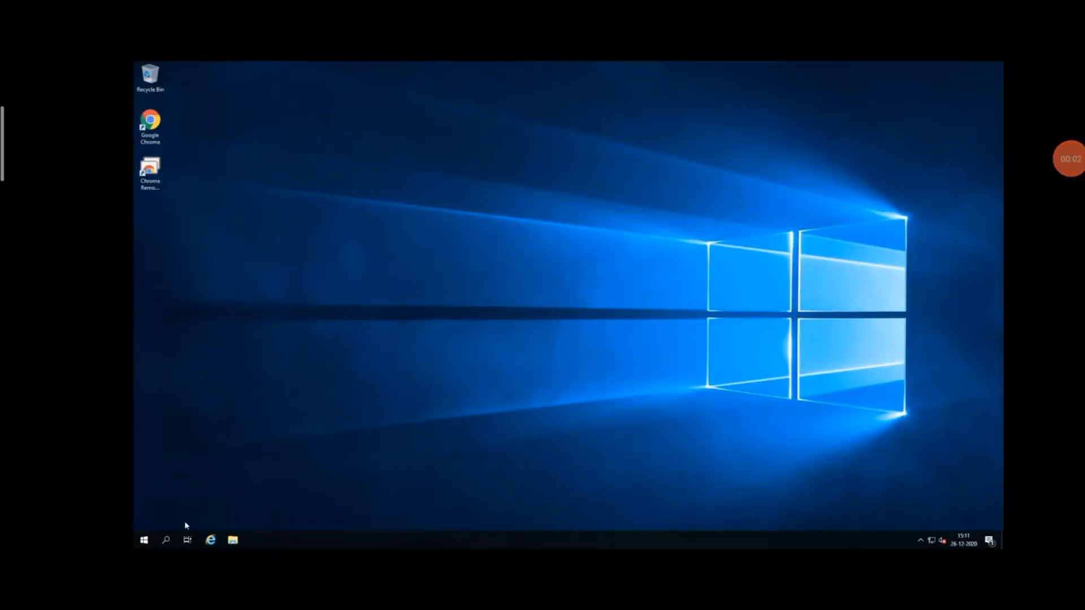
# Step: Reopen Server Manager on the promoted domain controller
pyautogui.click(144, 541)
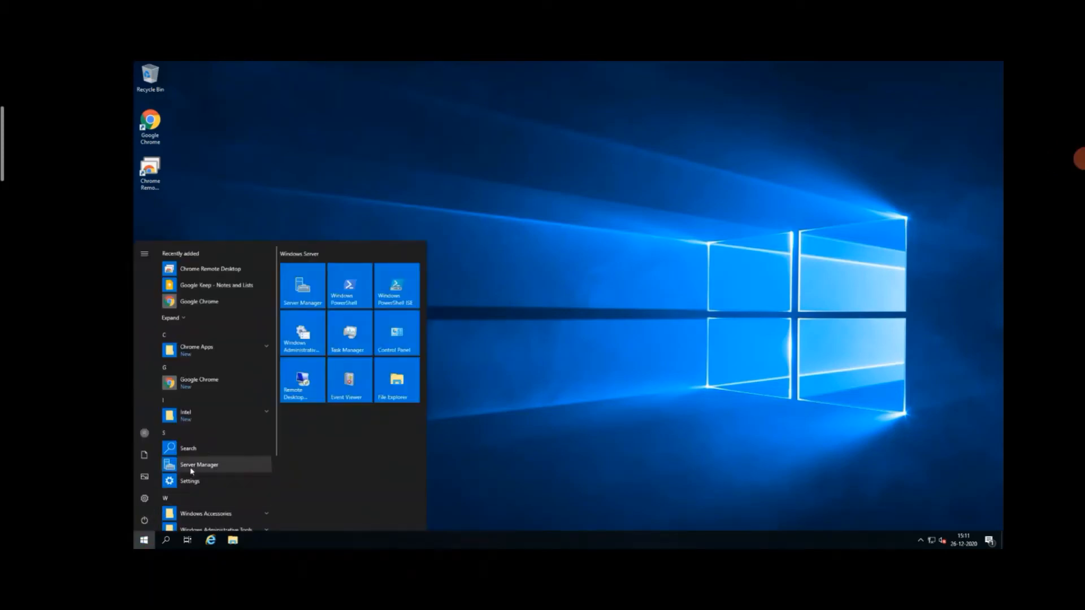
pyautogui.click(193, 469)
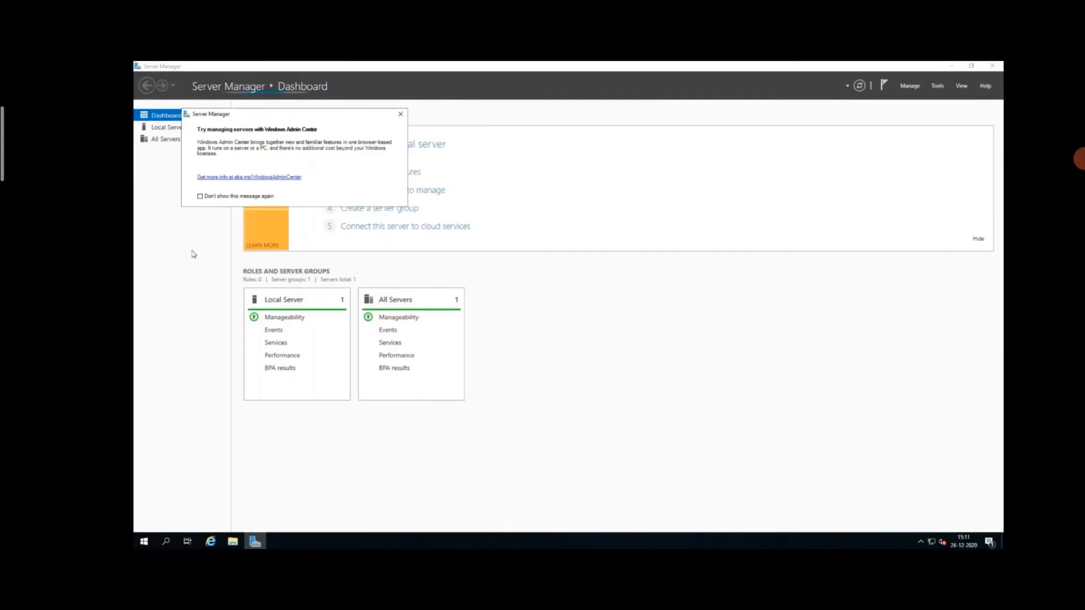
# Step: Dismiss the Windows Admin Center message and review the Local Server properties and the AD DS server overview
pyautogui.click(401, 114)
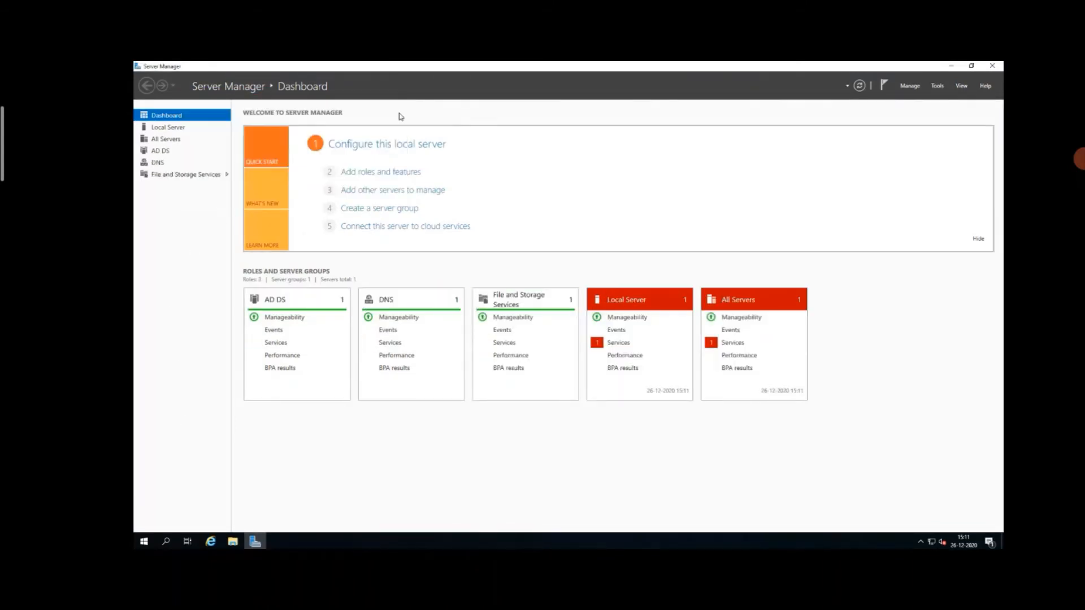
pyautogui.click(181, 128)
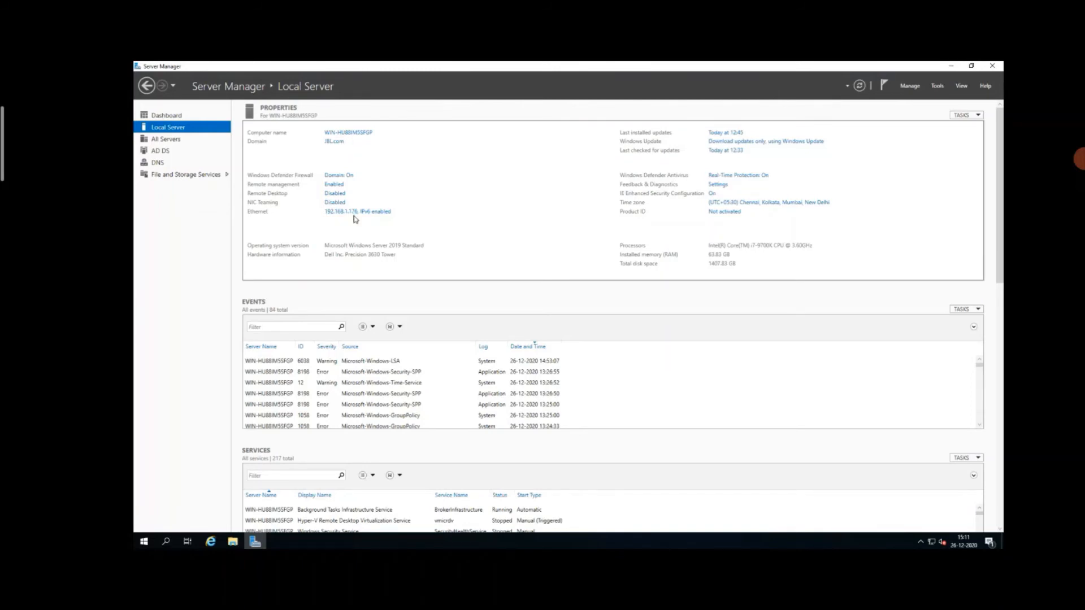
pyautogui.click(179, 150)
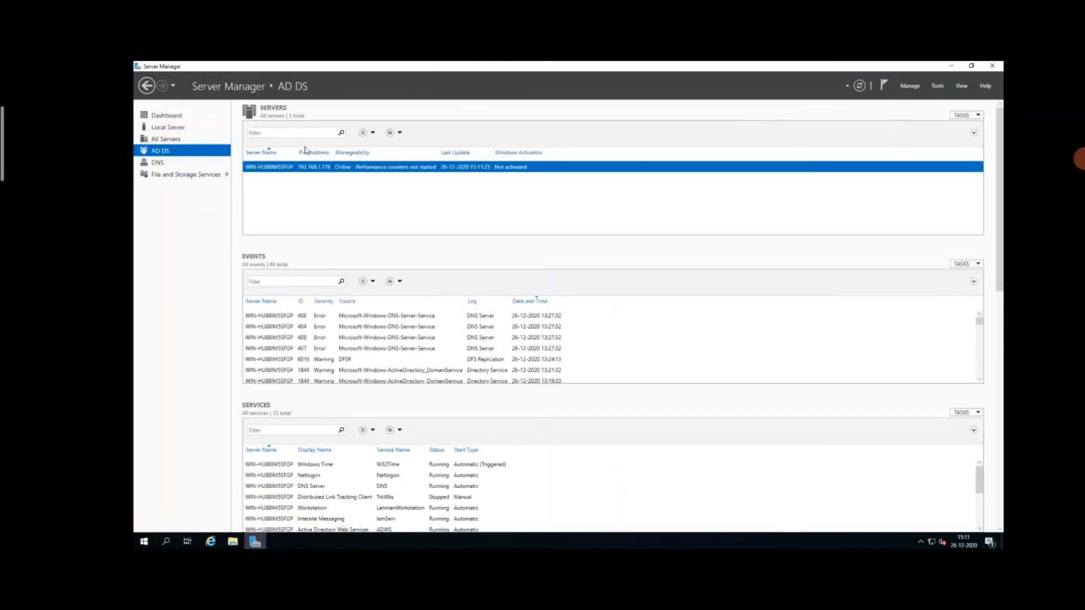
pyautogui.click(951, 67)
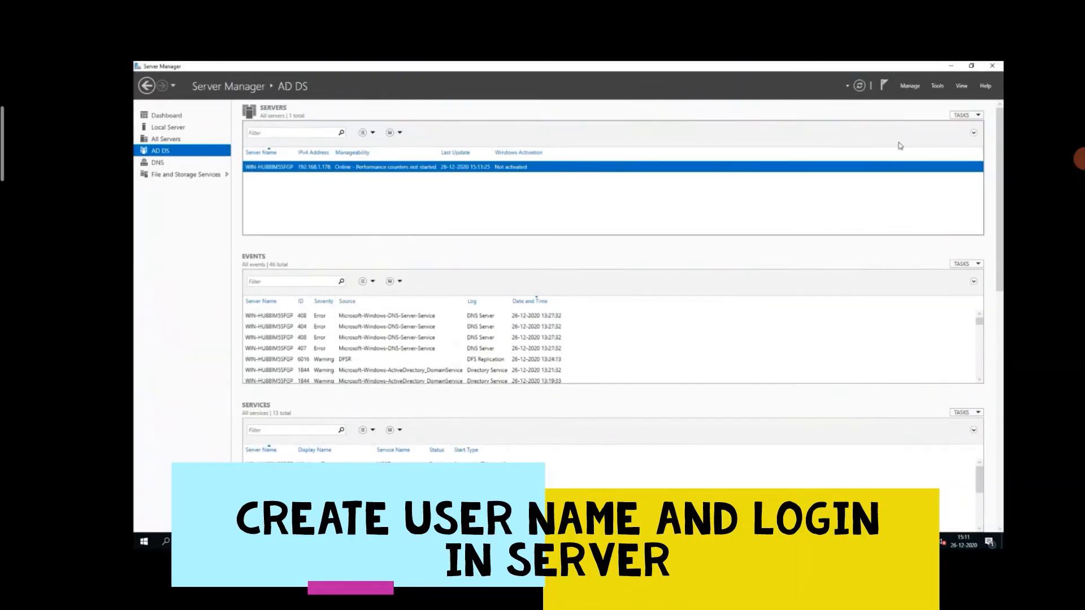
# Step: Open Active Directory Users and Computers and start a new user object in the Computers container of JBL.com
pyautogui.click(938, 87)
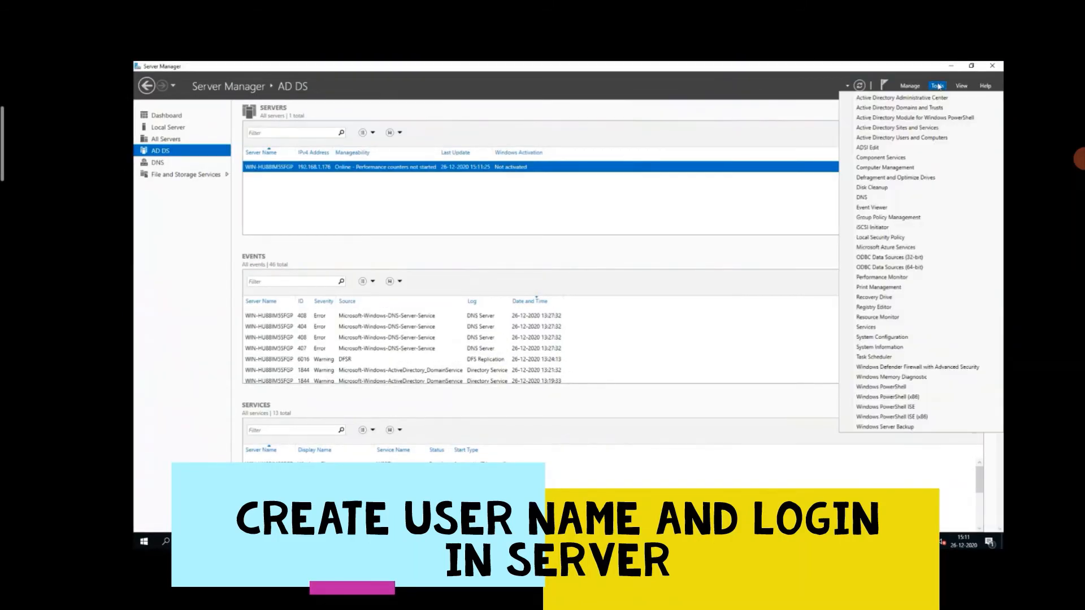
pyautogui.click(886, 138)
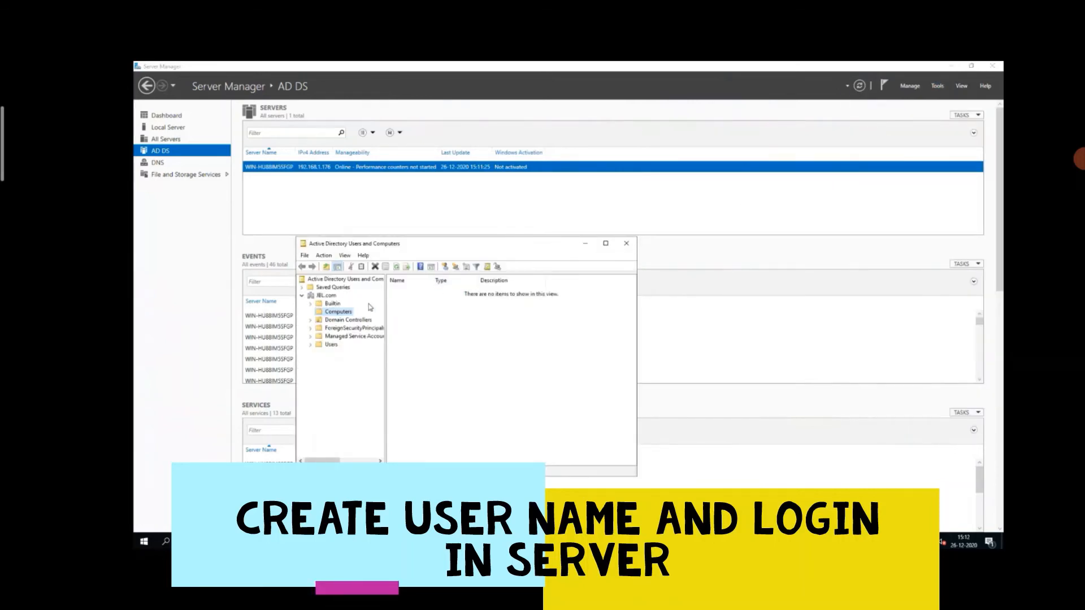
pyautogui.click(320, 296)
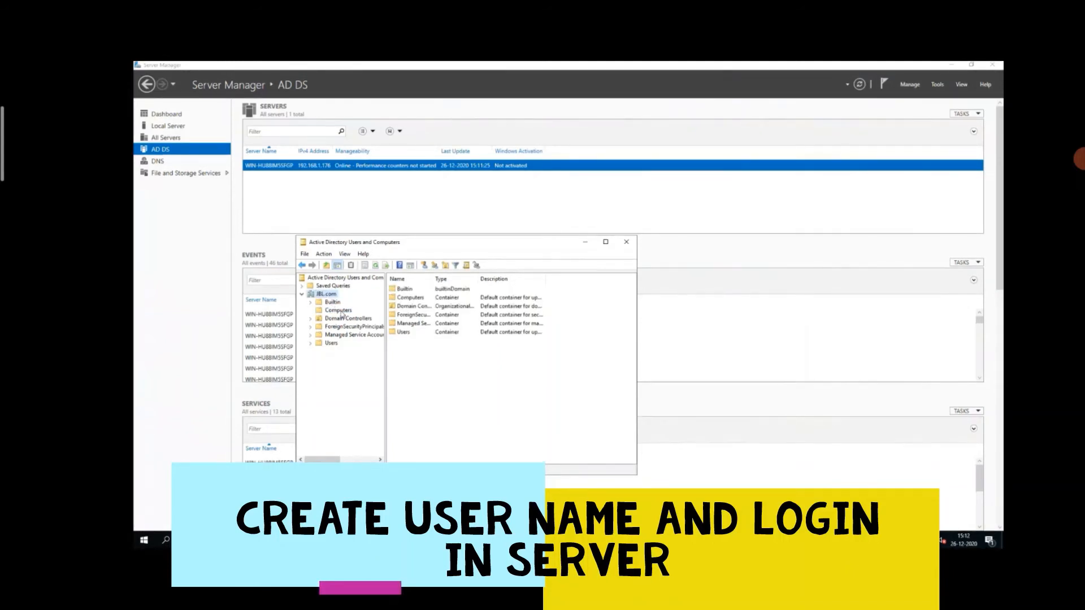
pyautogui.click(339, 311)
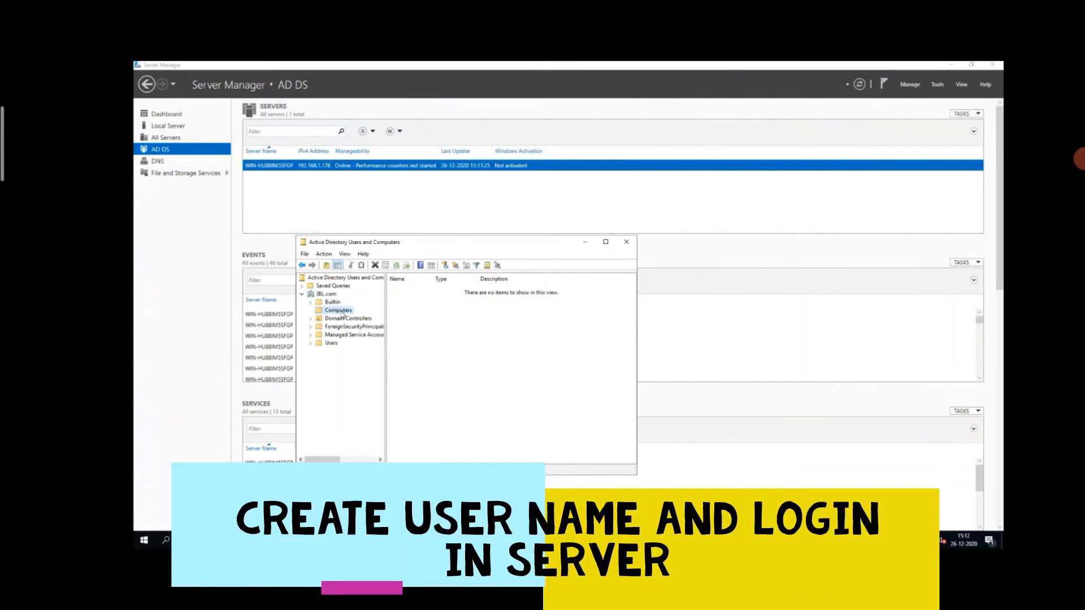
pyautogui.rightClick(342, 312)
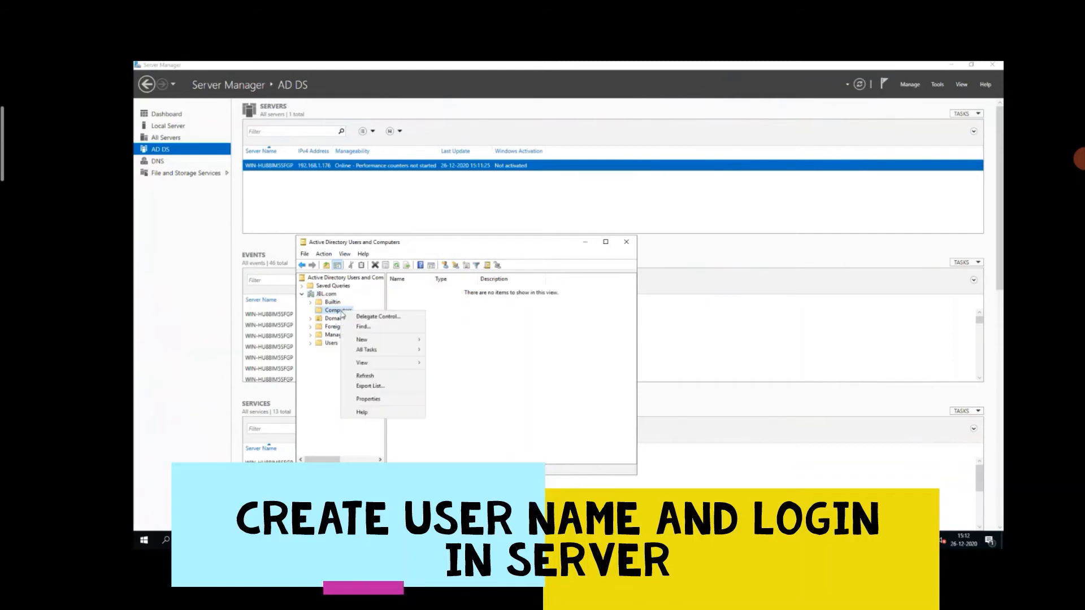
pyautogui.moveTo(364, 341)
pyautogui.moveTo(421, 340)
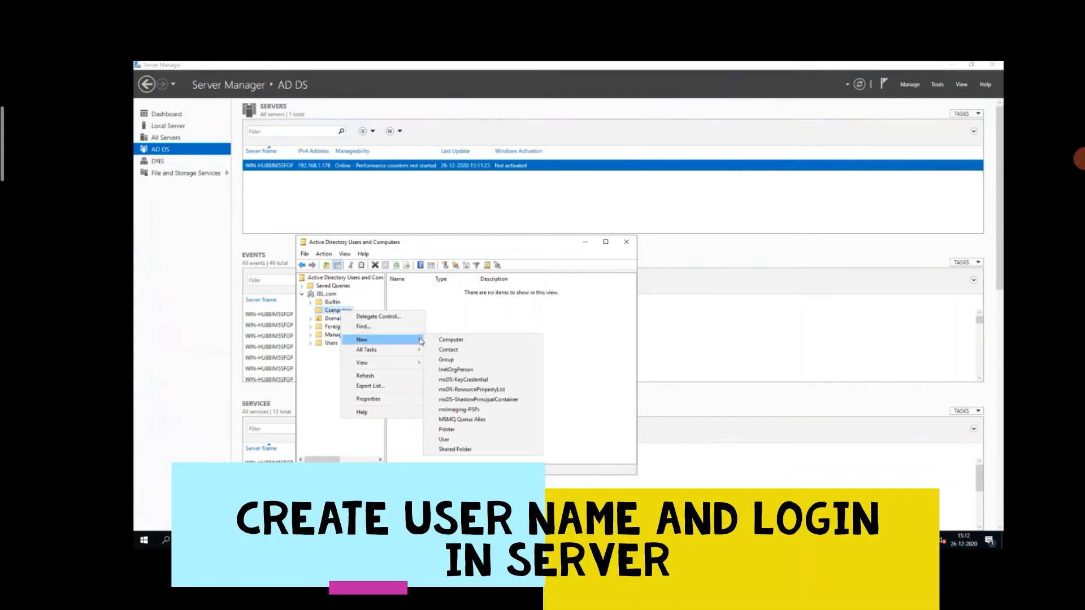
pyautogui.click(446, 440)
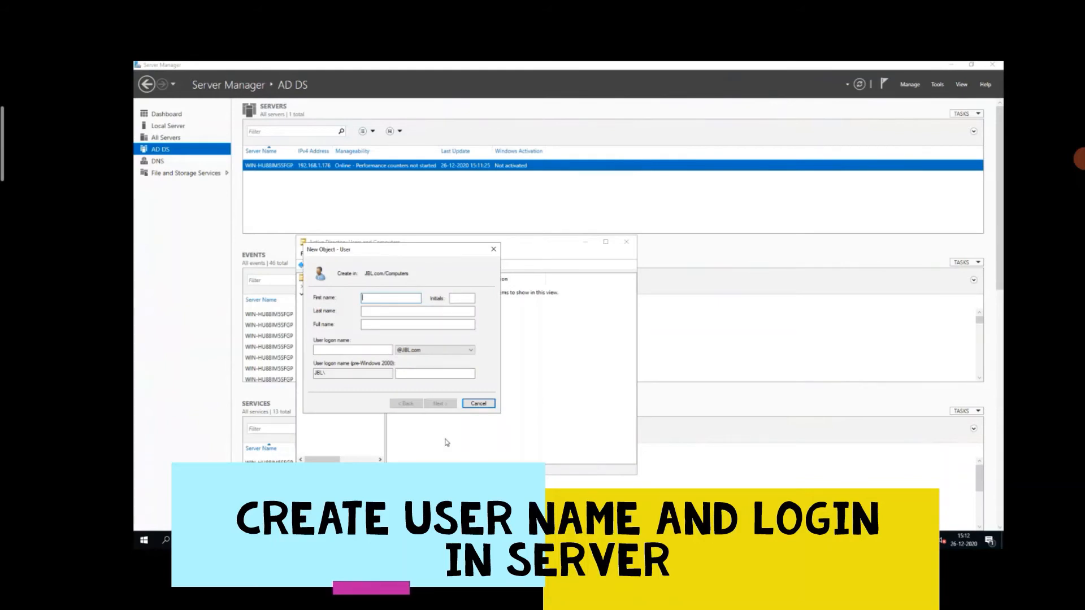
# Step: Enter the new user's first name, last name and logon name in the JBL.com domain, and proceed to the password settings
pyautogui.write('ier')
pyautogui.press('Tab')
pyautogui.write('le')
pyautogui.press('Tab')
pyautogui.press('Tab')
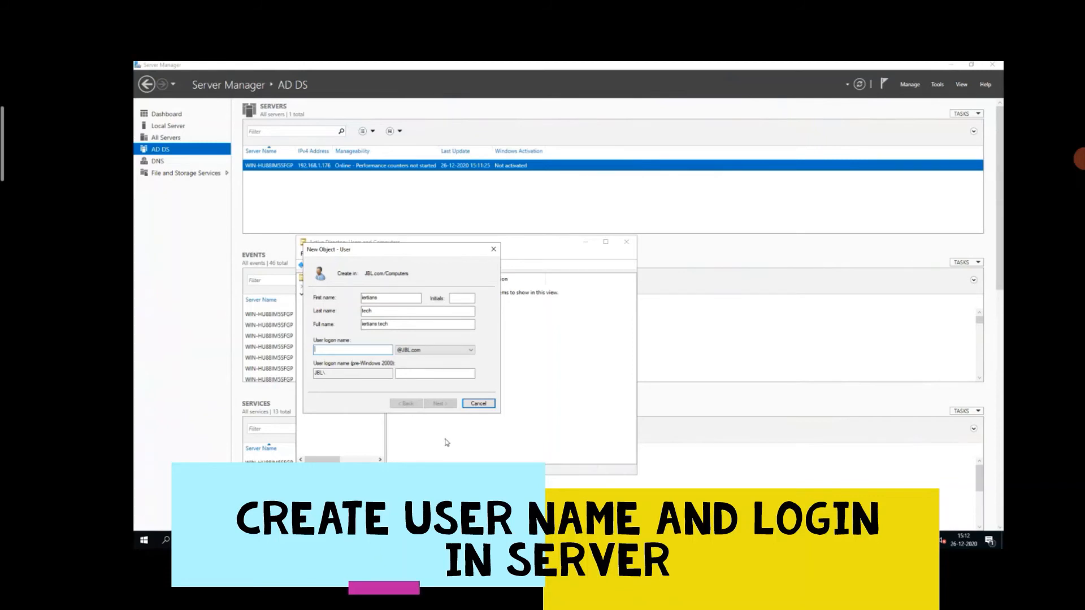
pyautogui.write('iertians')
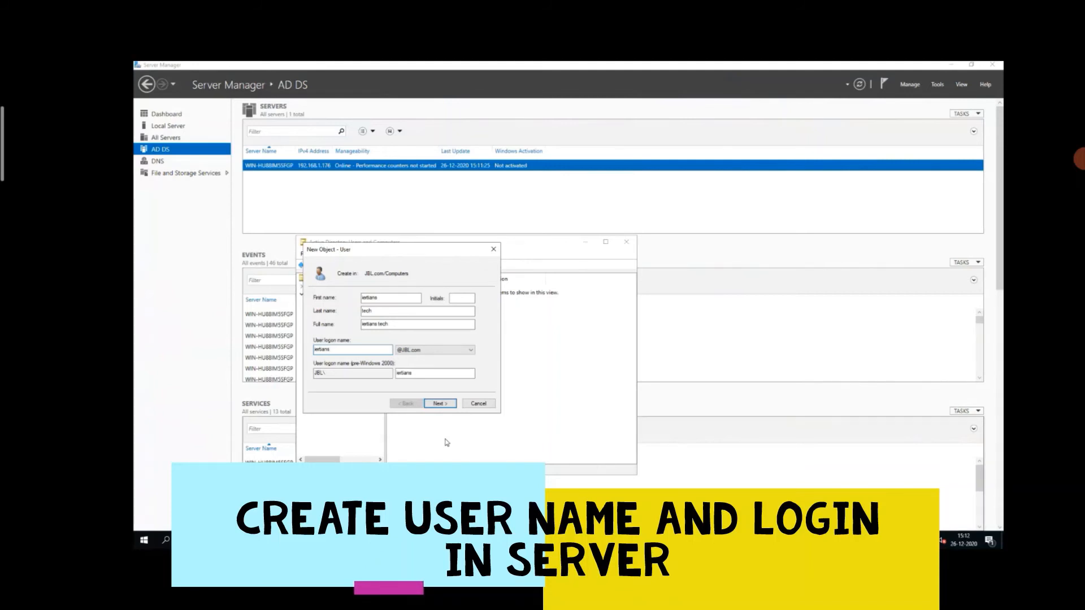
pyautogui.press('Return')
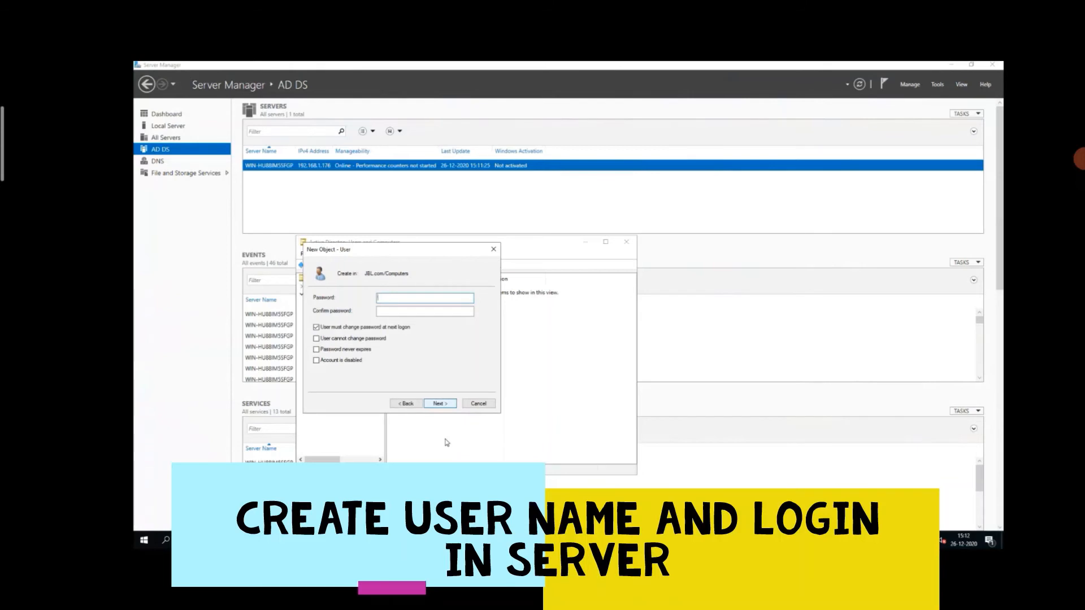
# Step: Enter and confirm the new user's password, keep the password change at next logon required, and finish creating the user
pyautogui.write('•••••••••')
pyautogui.press('Tab')
pyautogui.write('•••••••••')
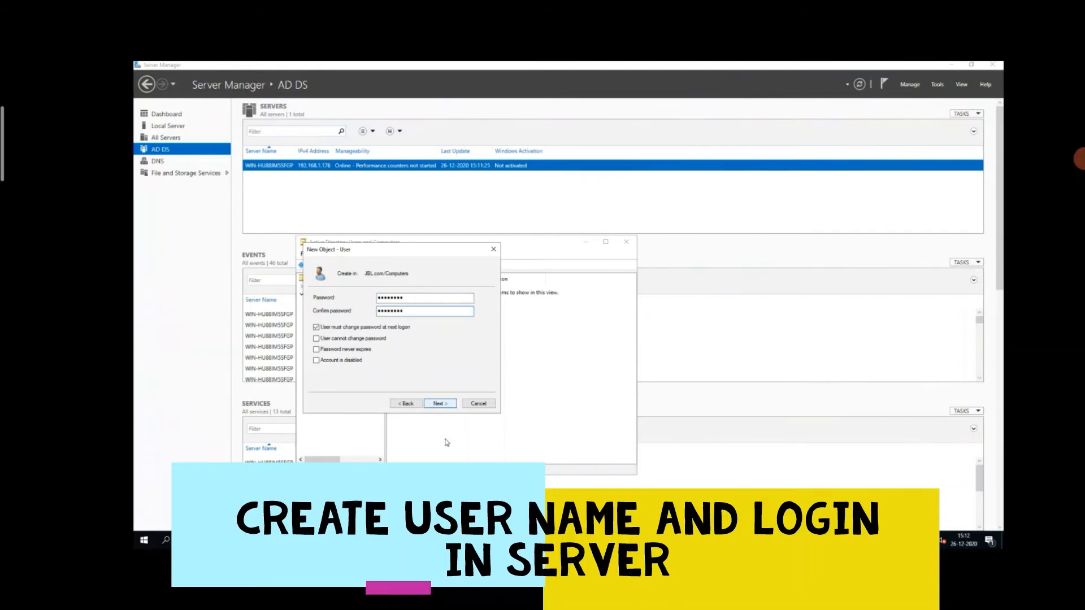
pyautogui.click(440, 403)
pyautogui.click(440, 404)
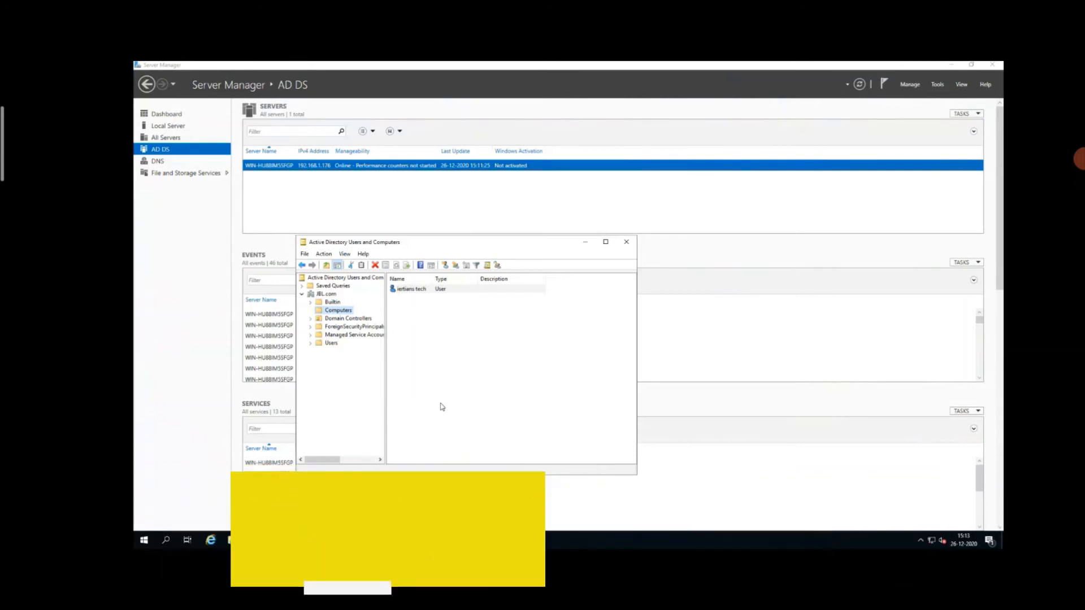
pyautogui.click(441, 405)
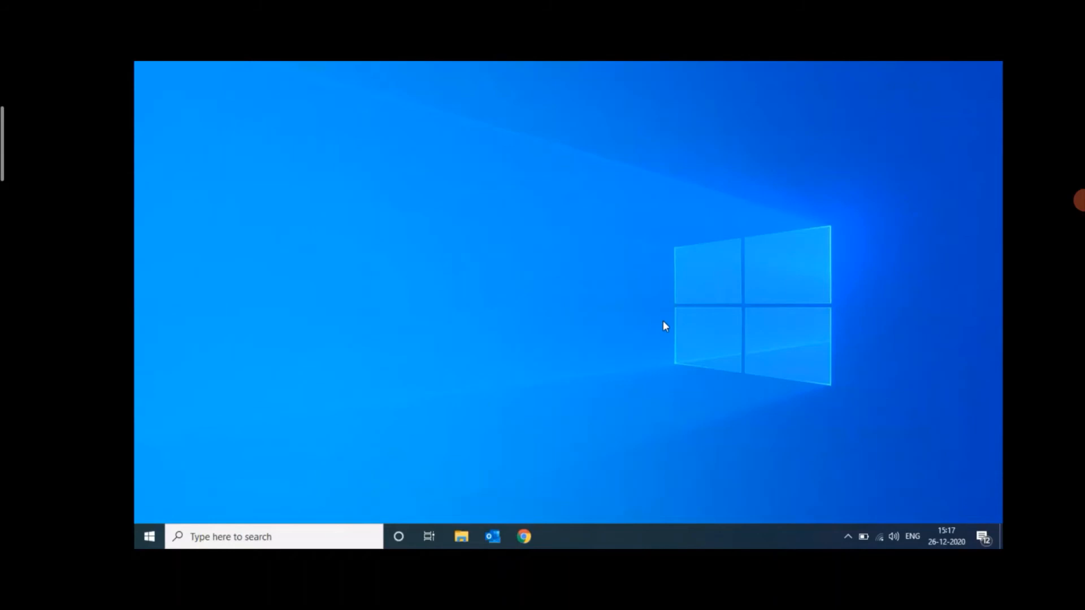
# Step: On the Windows 10 laptop, open the Internet Protocol Version 4 (TCP/IPv4) properties of the Wi-Fi adapter
pyautogui.click(880, 541)
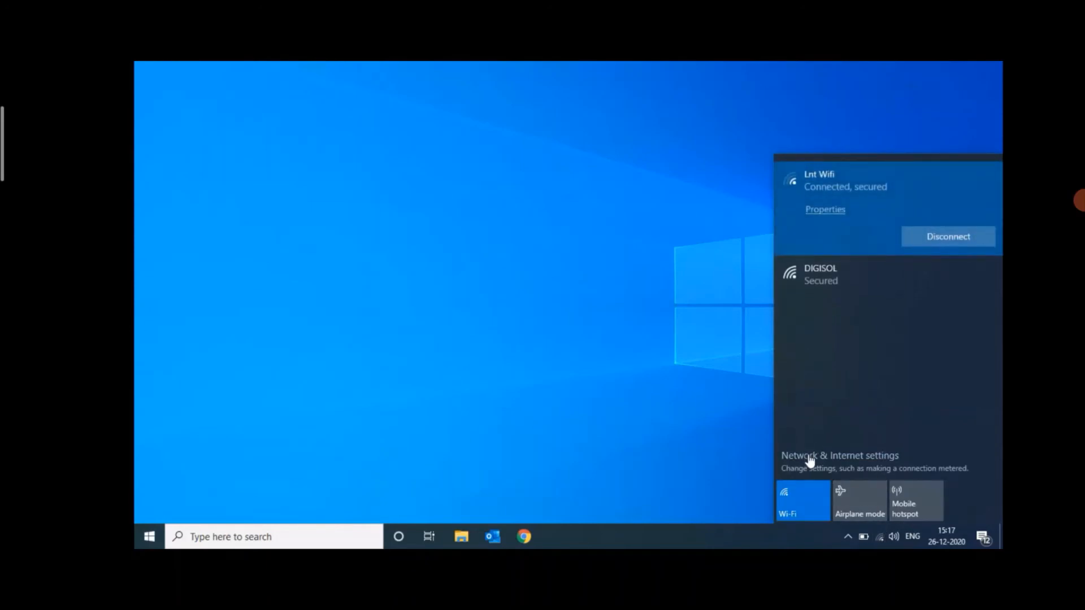
pyautogui.click(809, 460)
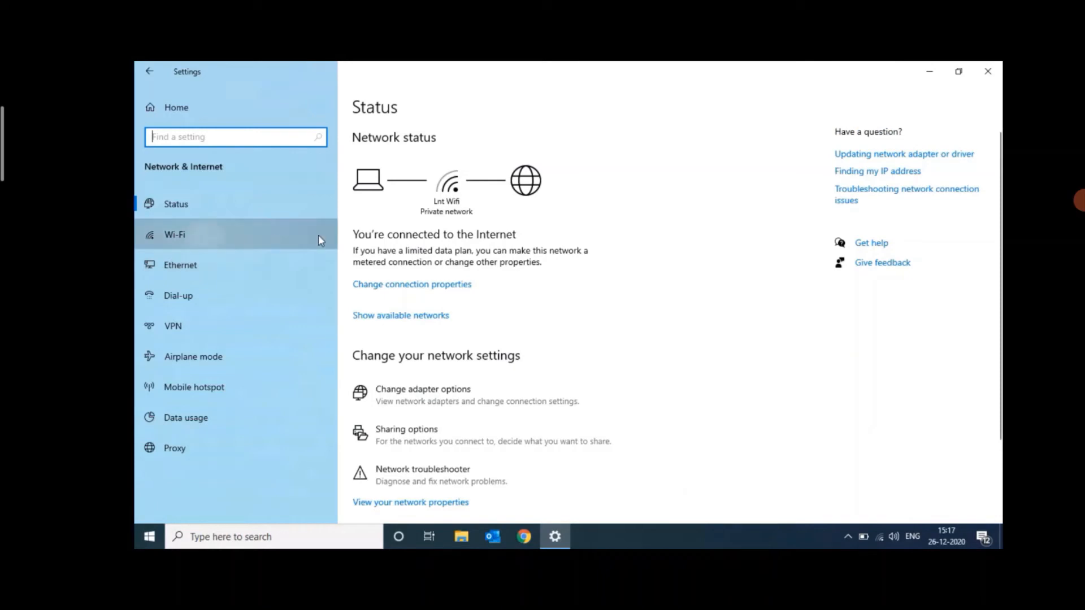
pyautogui.click(317, 235)
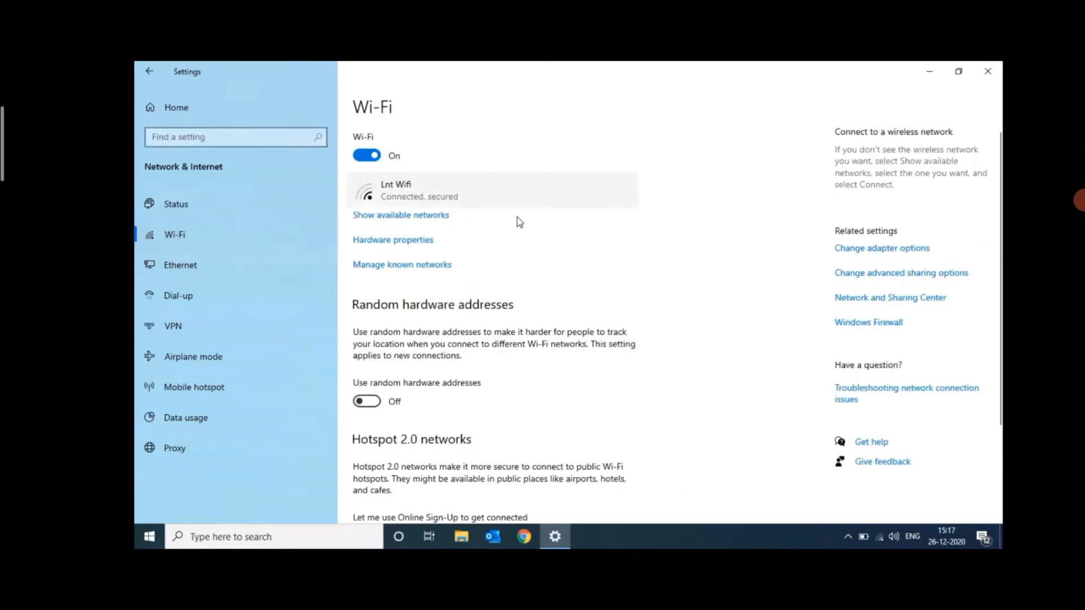
pyautogui.click(197, 266)
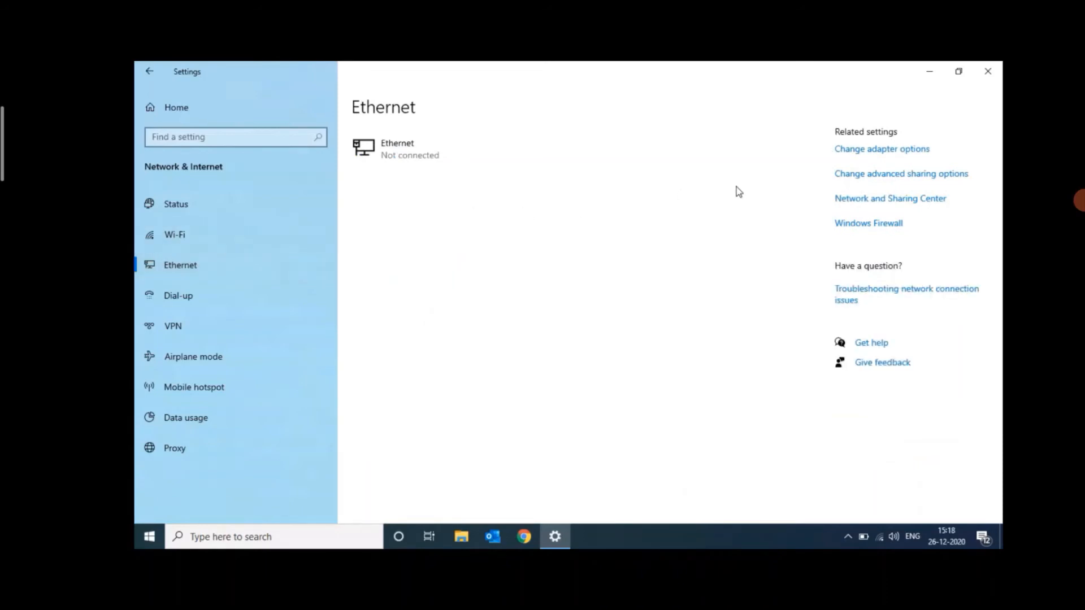
pyautogui.click(867, 153)
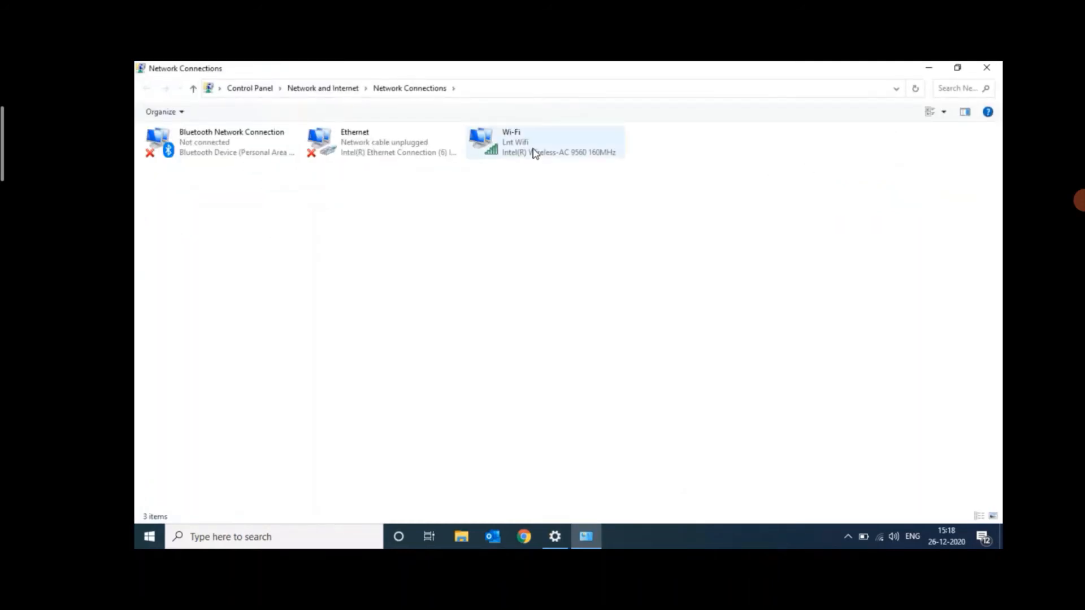
pyautogui.doubleClick(534, 153)
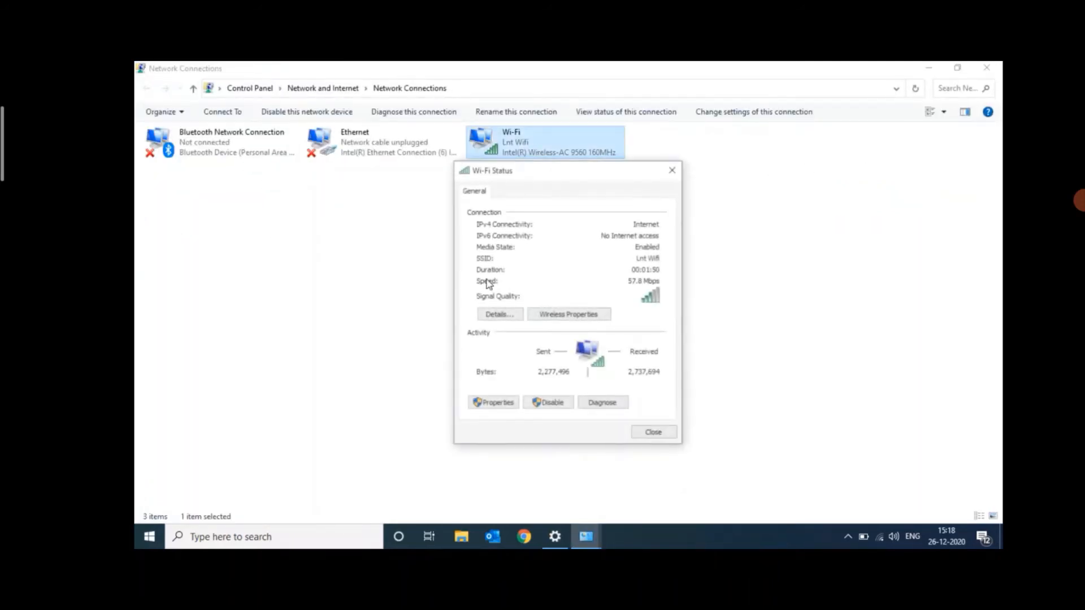
pyautogui.click(489, 406)
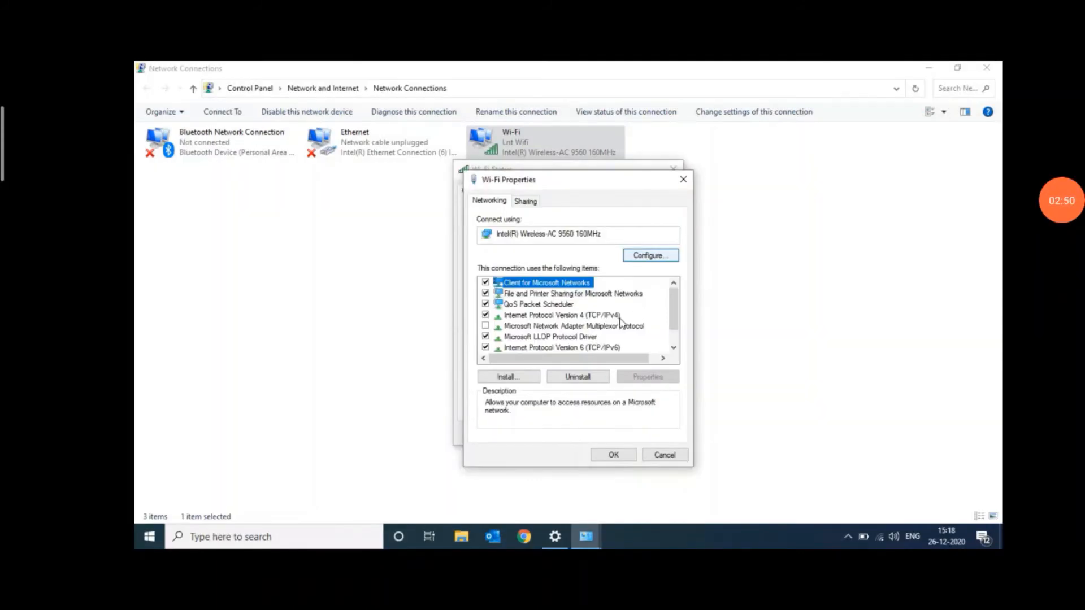
pyautogui.click(547, 316)
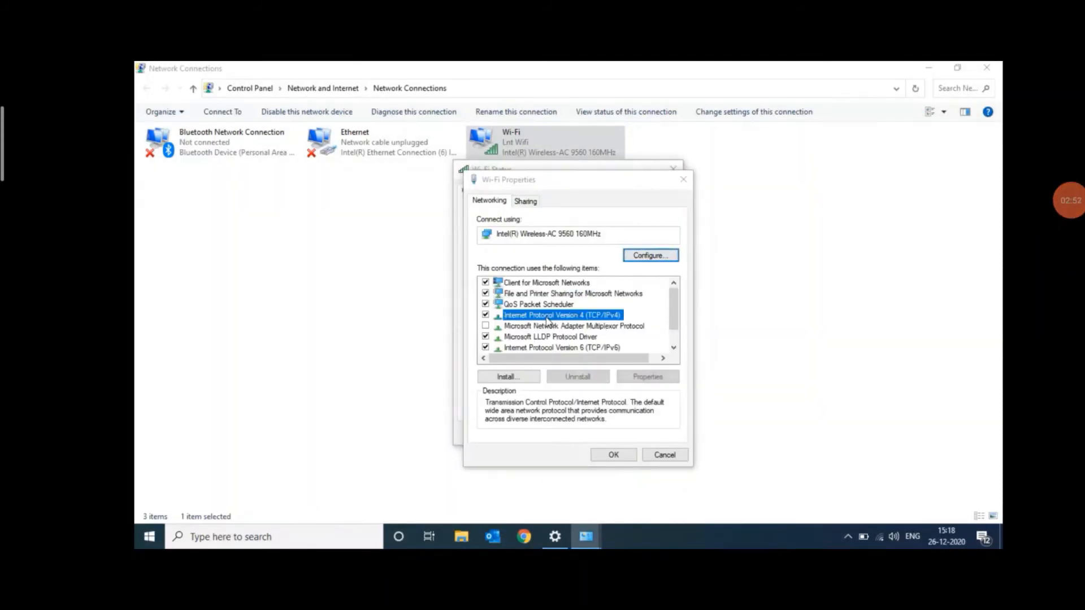
pyautogui.doubleClick(547, 317)
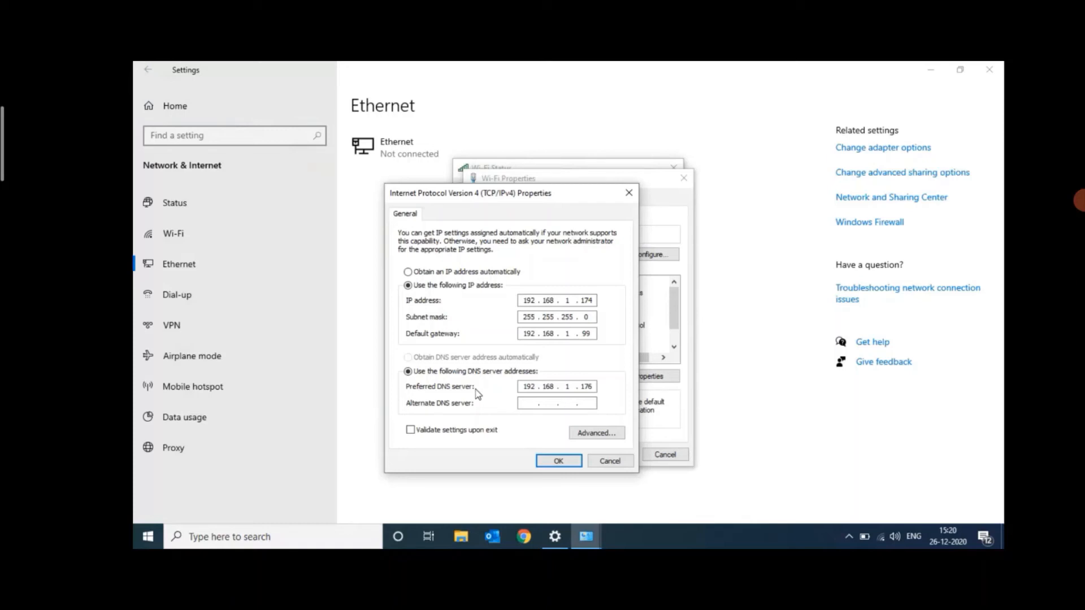
# Step: Apply IP address 192.168.1.174, subnet mask 255.255.255.0, gateway 192.168.1.99 and preferred DNS 192.168.1.176 to the Wi-Fi adapter, and close the network settings
pyautogui.click(547, 462)
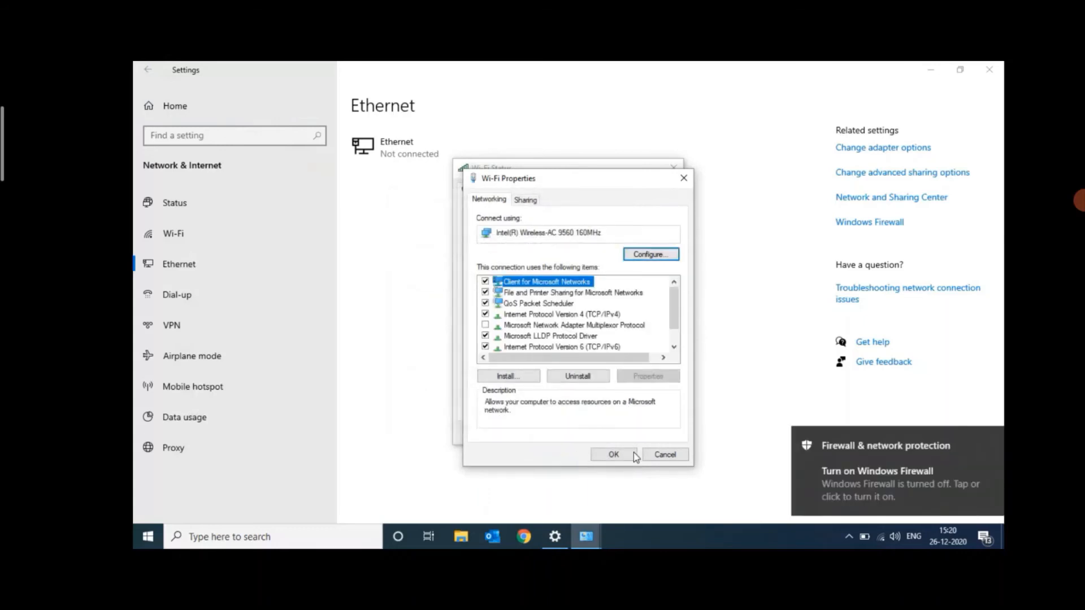
pyautogui.click(618, 457)
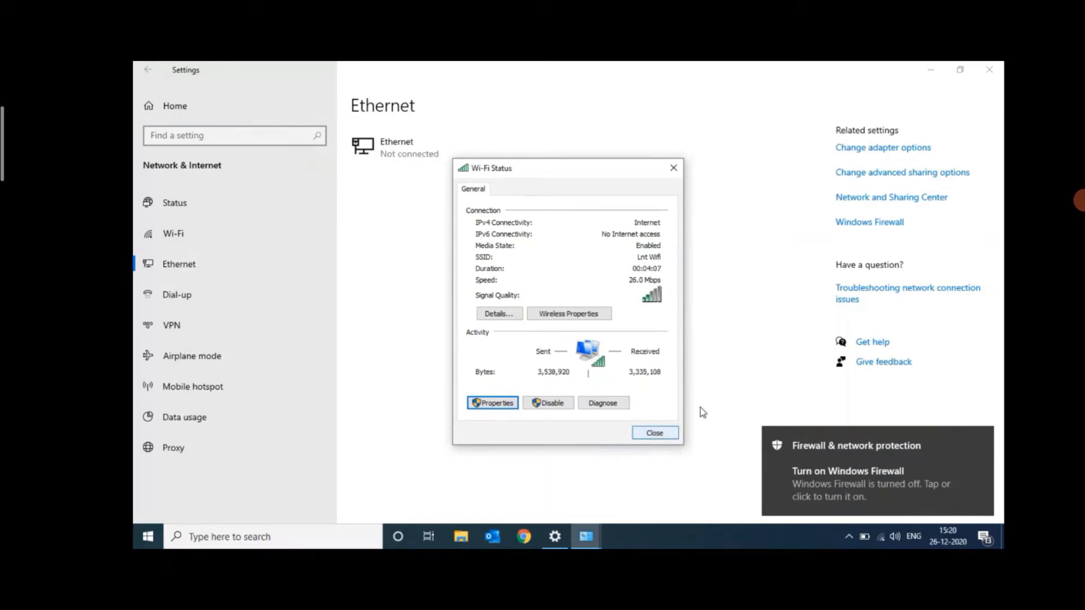
pyautogui.click(989, 72)
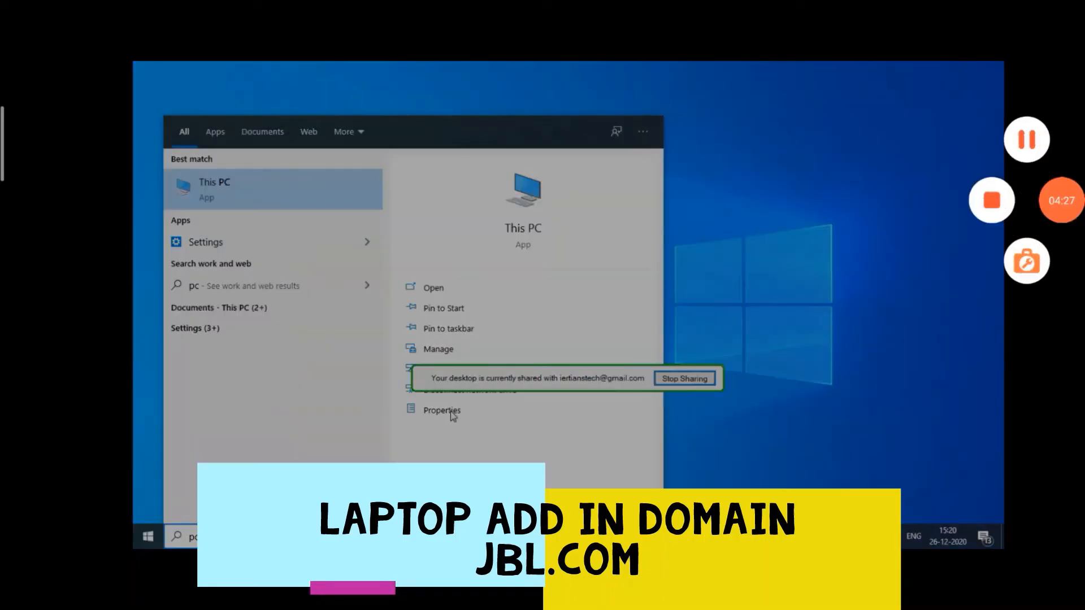
# Step: From This PC's properties, open the Computer Name/Domain Changes settings of the laptop
pyautogui.click(447, 411)
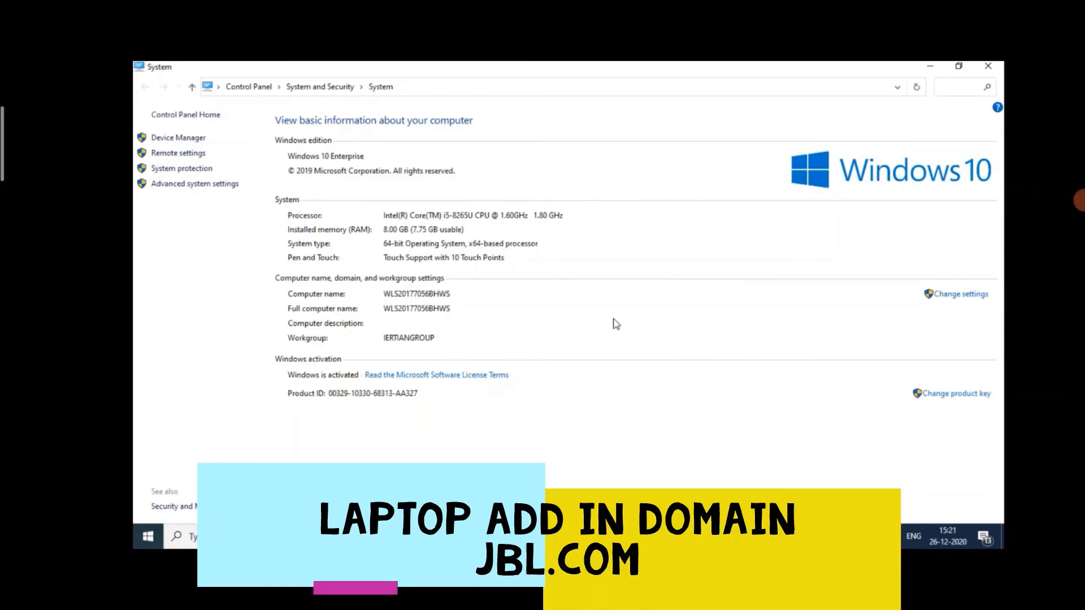
pyautogui.click(972, 301)
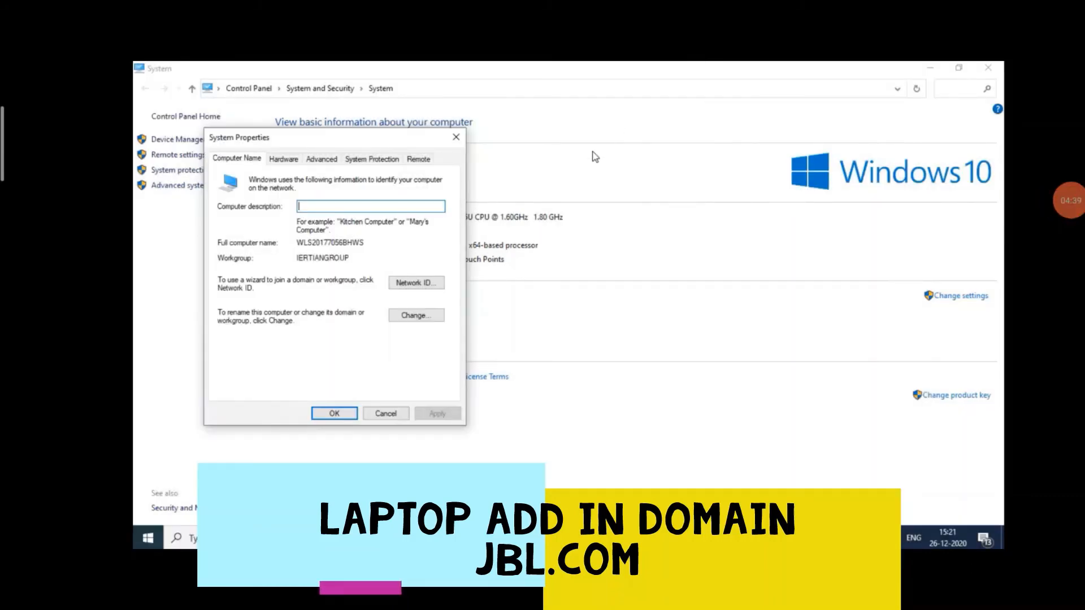
pyautogui.click(408, 315)
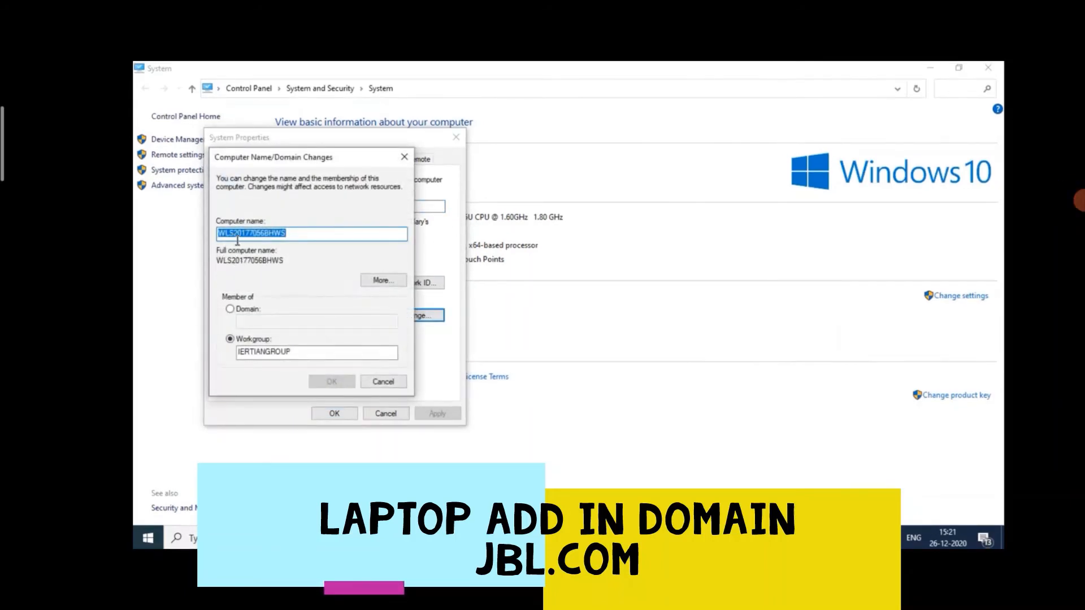
# Step: Change the computer's membership from workgroup to the domain JBL.com and submit the change
pyautogui.click(230, 309)
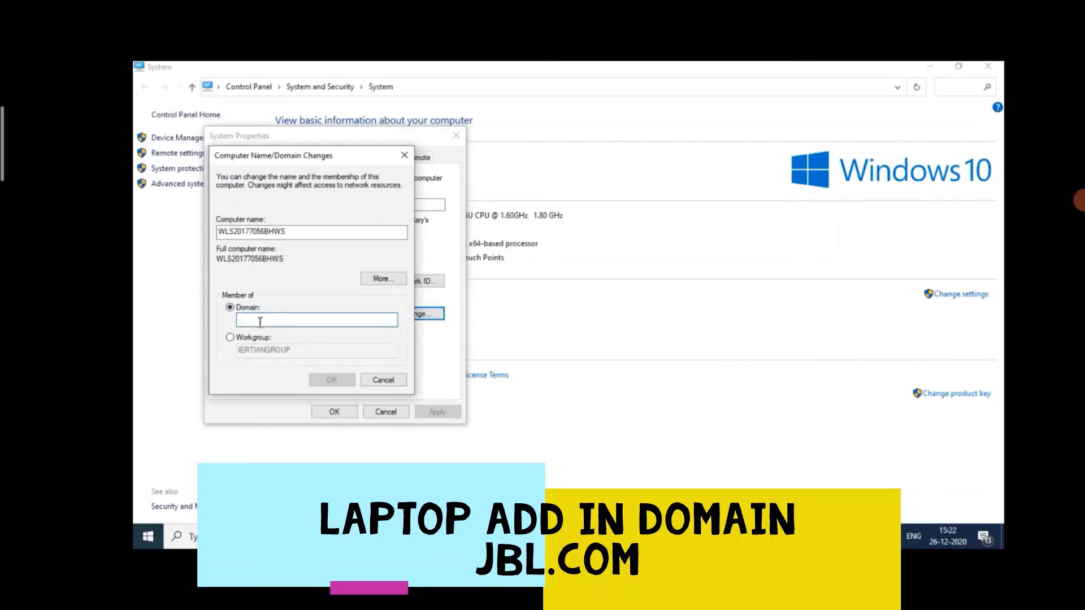
pyautogui.write('JBL')
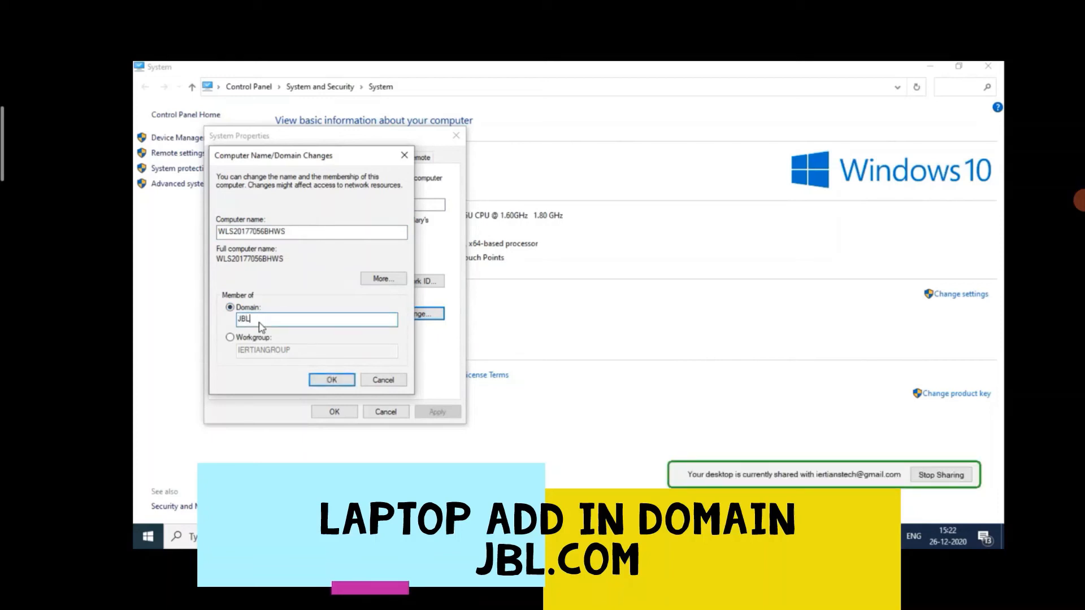
pyautogui.write('.com')
pyautogui.click(323, 382)
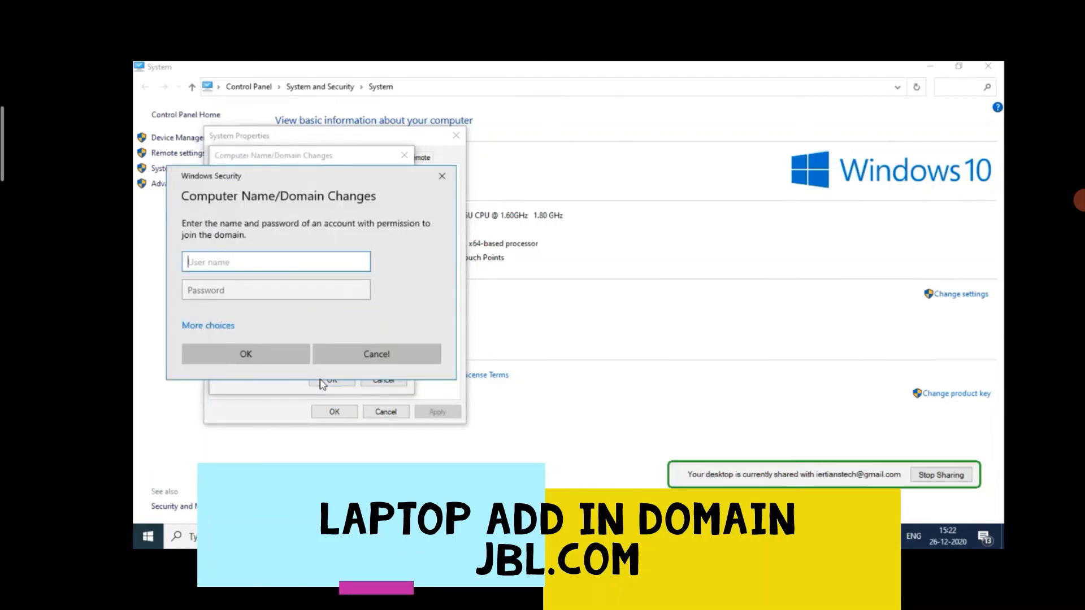
# Step: Try to authorize the domain join with the user name .\adminitrator and the account password
pyautogui.write('.\\adminitrator')
pyautogui.press('Tab')
pyautogui.write('*****')
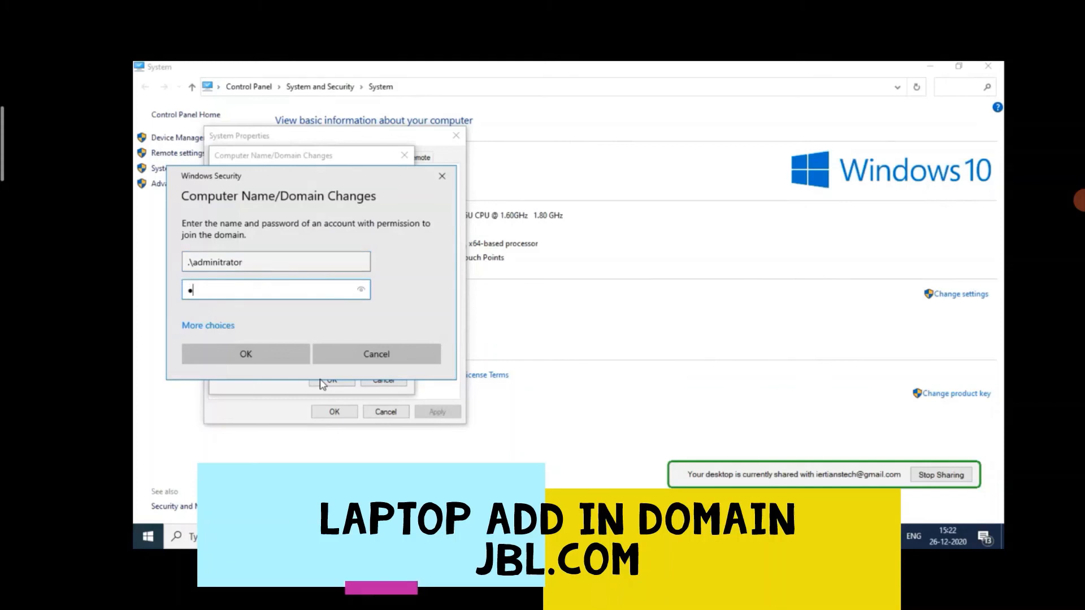
pyautogui.write('******')
pyautogui.press('Return')
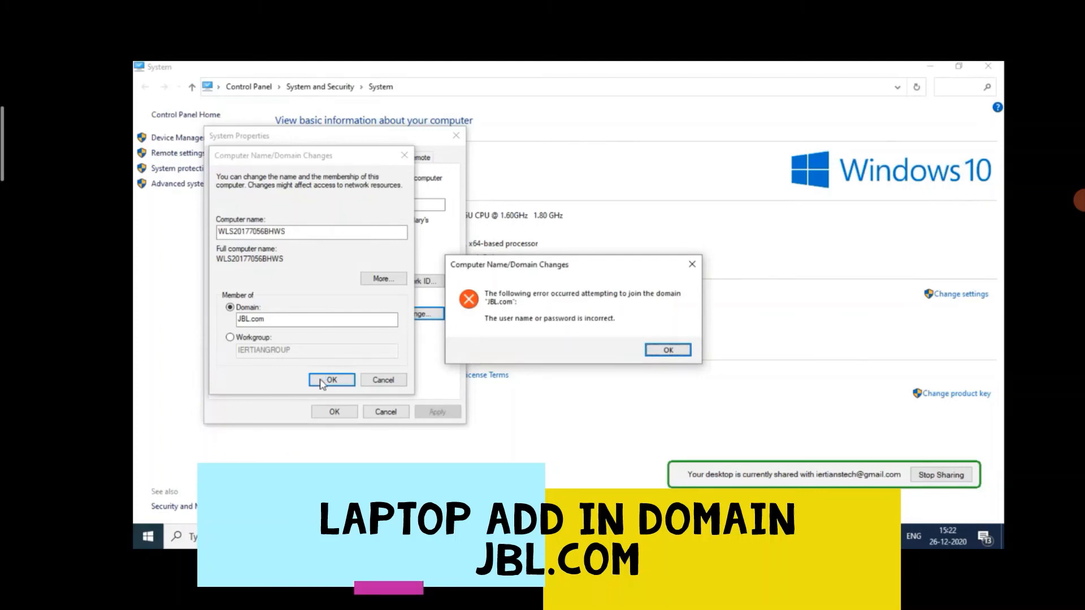
pyautogui.press('Return')
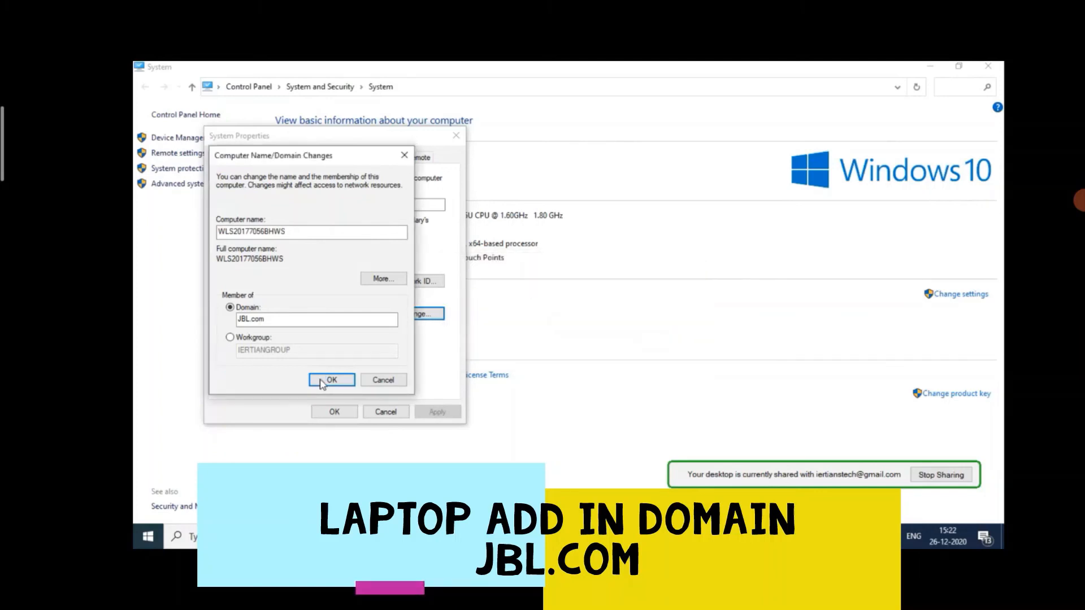
# Step: Resubmit the JBL.com domain join and authorize it with the user name .\administrator and the account password
pyautogui.click(322, 382)
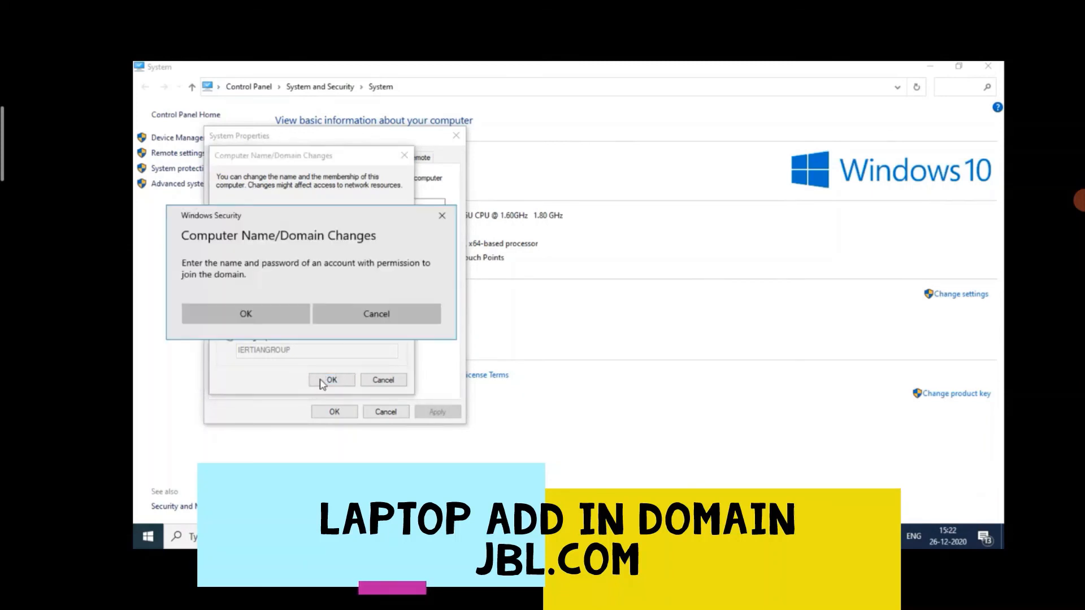
pyautogui.write('.\\admini')
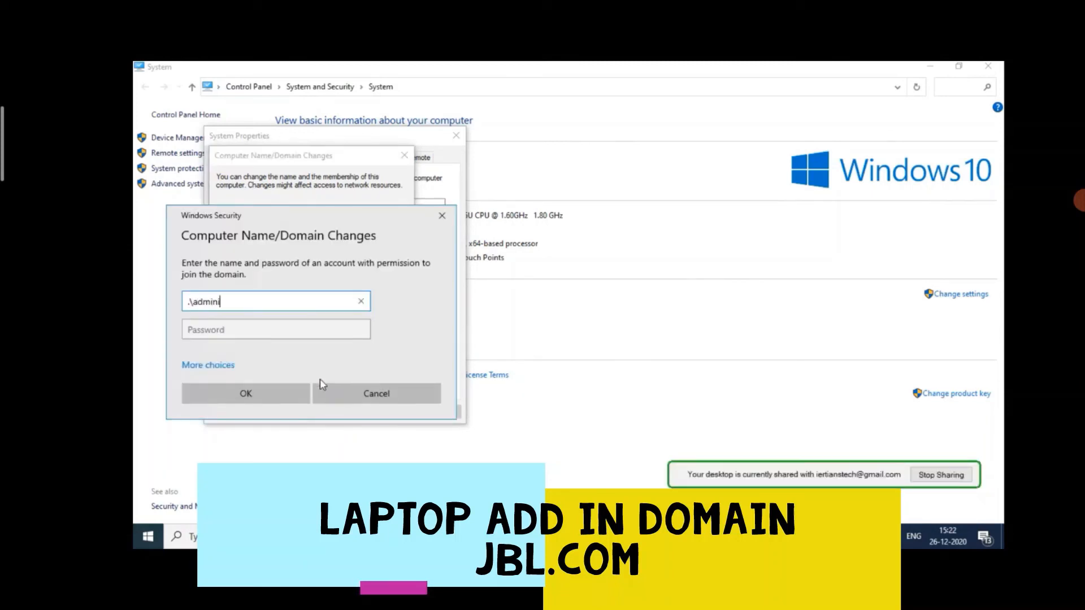
pyautogui.write('strator')
pyautogui.press('Tab')
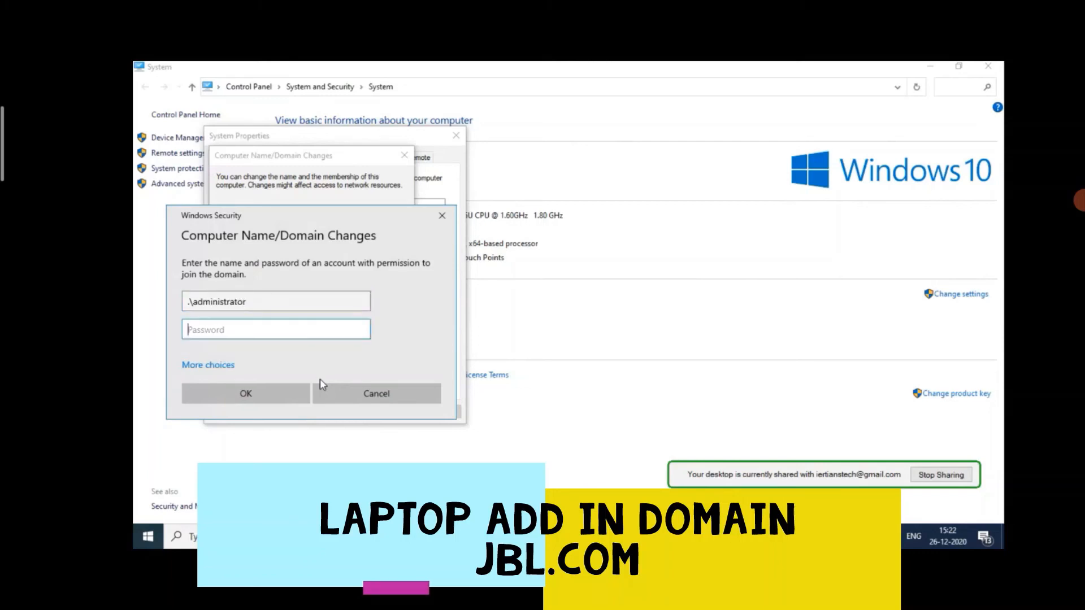
pyautogui.write('•••••••••••')
pyautogui.press('Return')
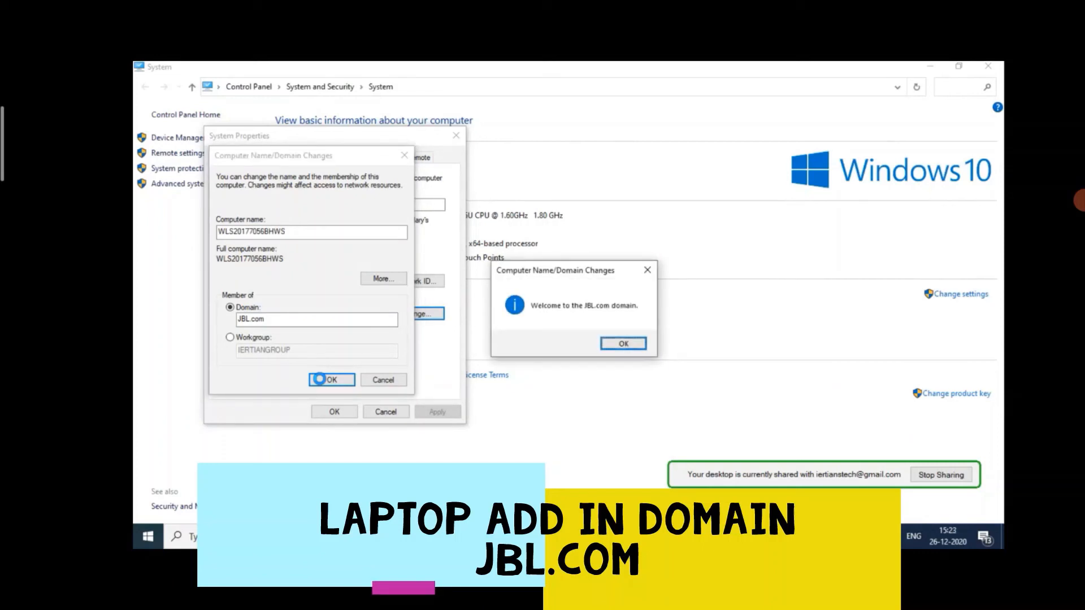
# Step: Acknowledge the domain welcome and restart notices, and close the System Properties dialog
pyautogui.press('Return')
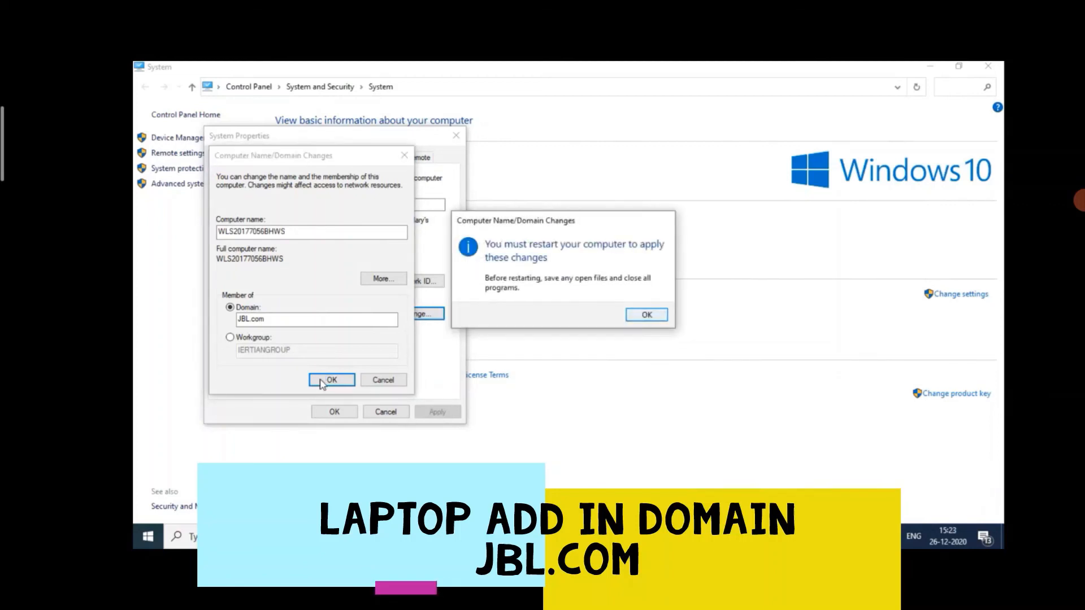
pyautogui.press('Return')
pyautogui.press('Return')
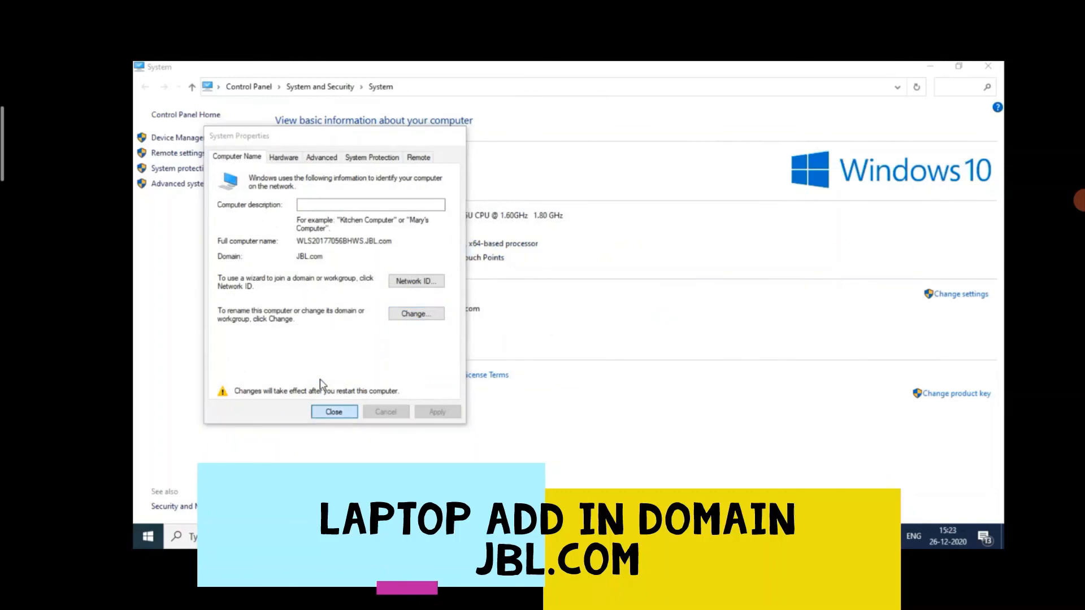